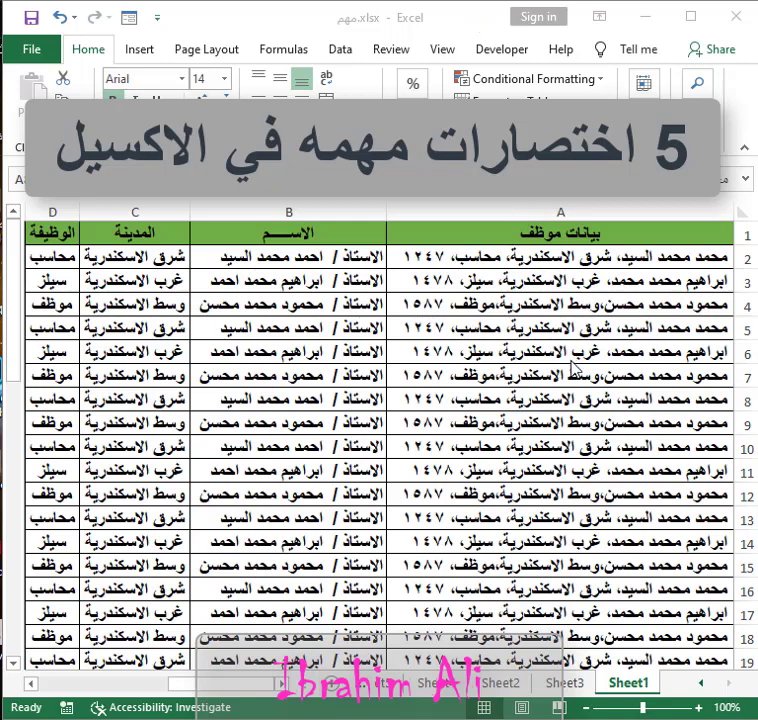
- Scroll through the employee table and jump to its edges with Ctrl+arrow keys
scroll(628, 366, down, 4)
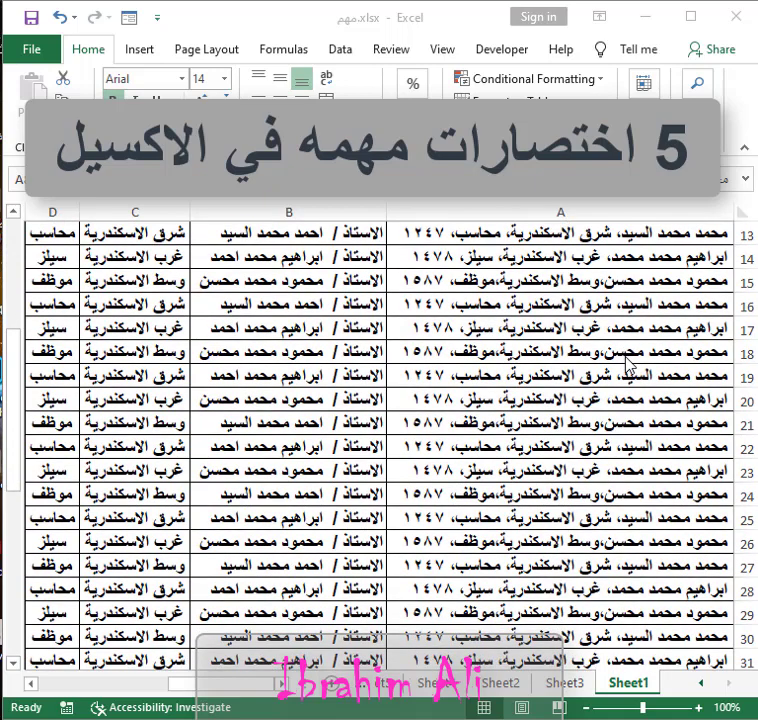
scroll(628, 366, down, 1)
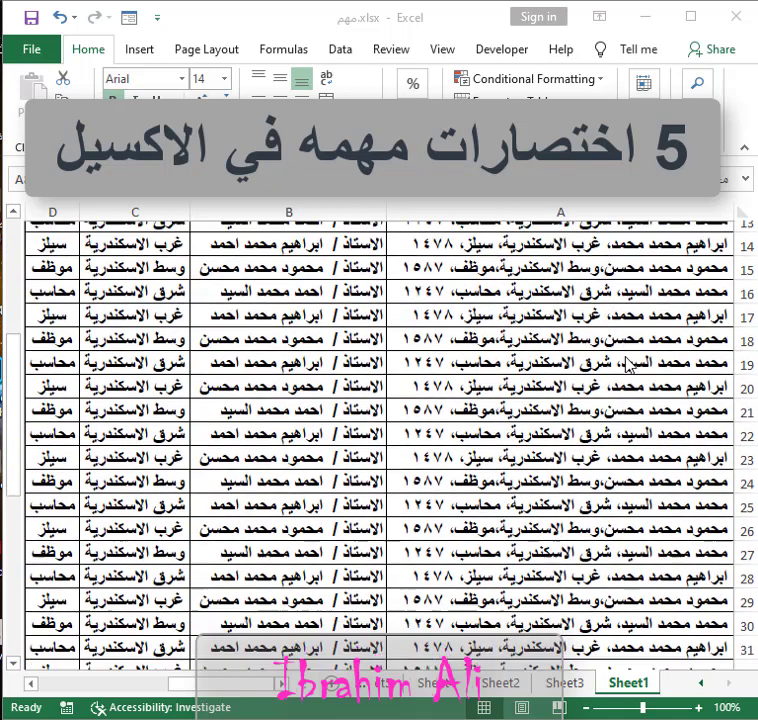
scroll(628, 370, down, 11)
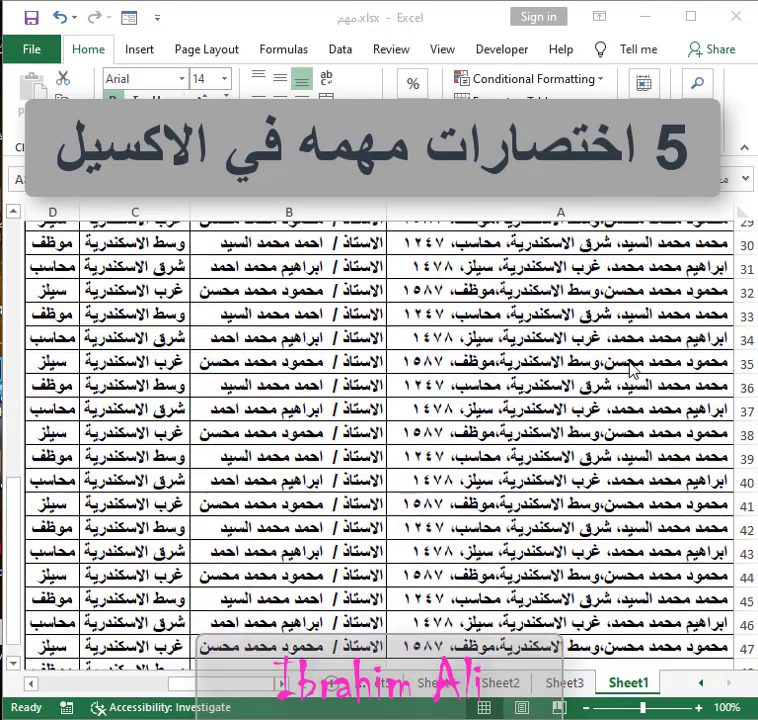
scroll(628, 366, down, 6)
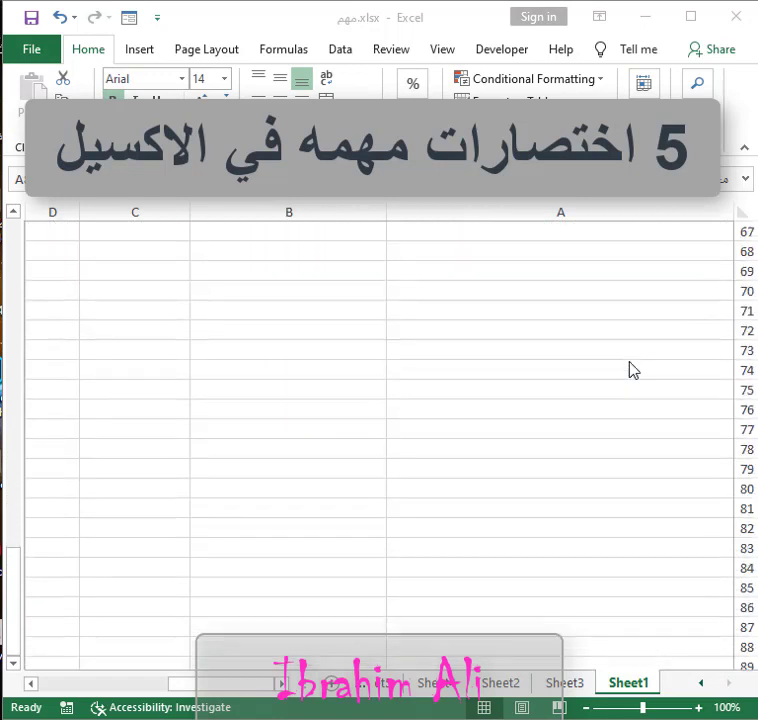
scroll(629, 364, up, 11)
scroll(630, 366, up, 11)
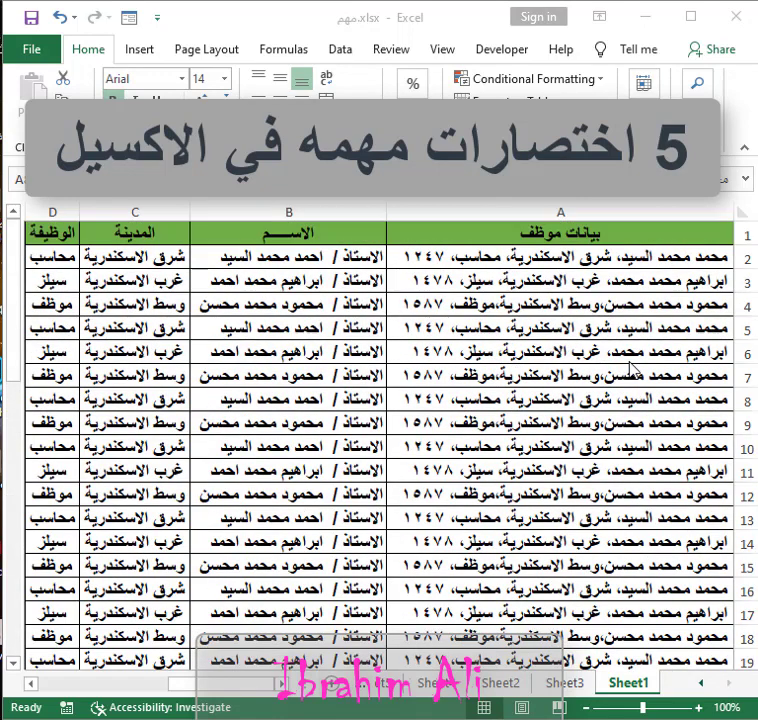
key(Down)
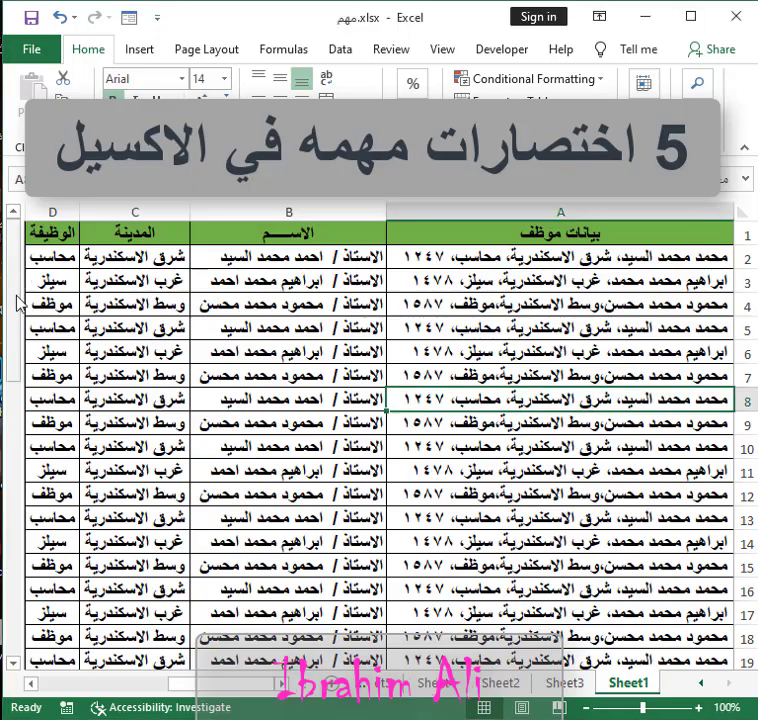
scroll(19, 404, down, 6)
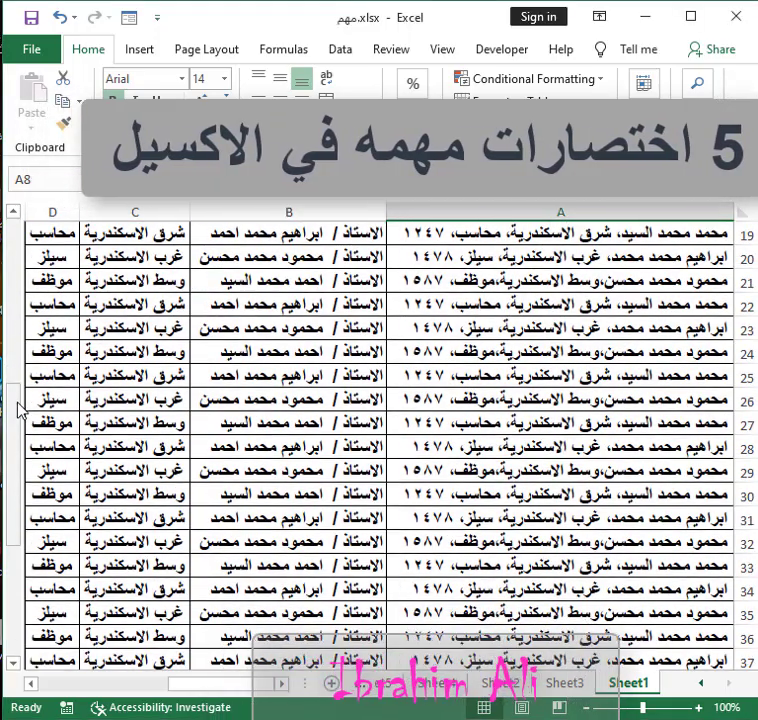
scroll(17, 350, up, 2)
drag(17, 350, 24, 233)
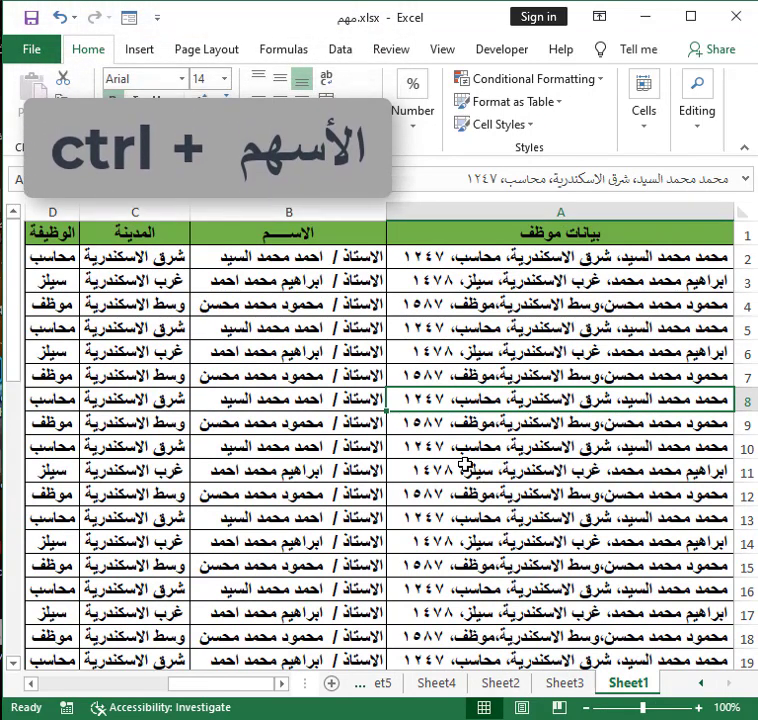
key(ctrl+Down)
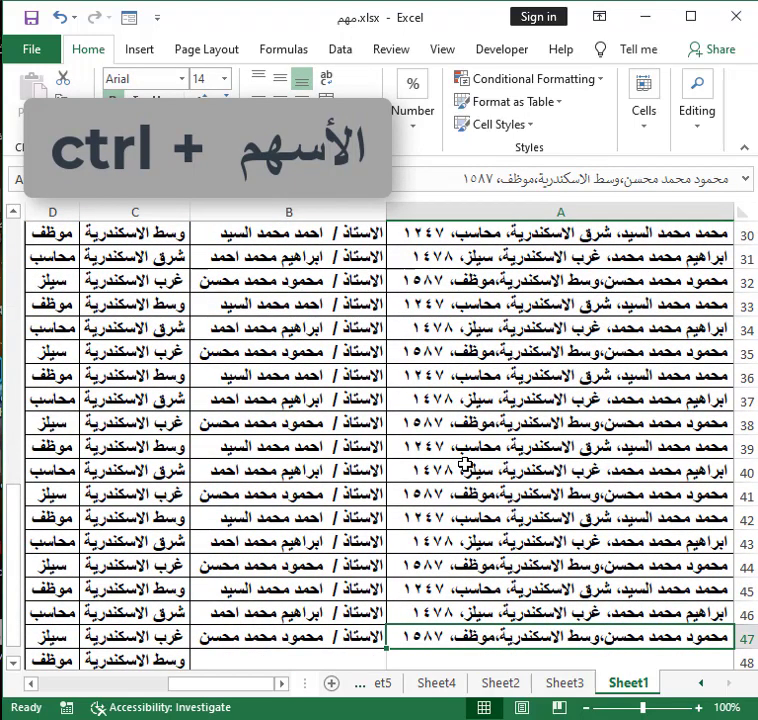
key(ctrl+Up)
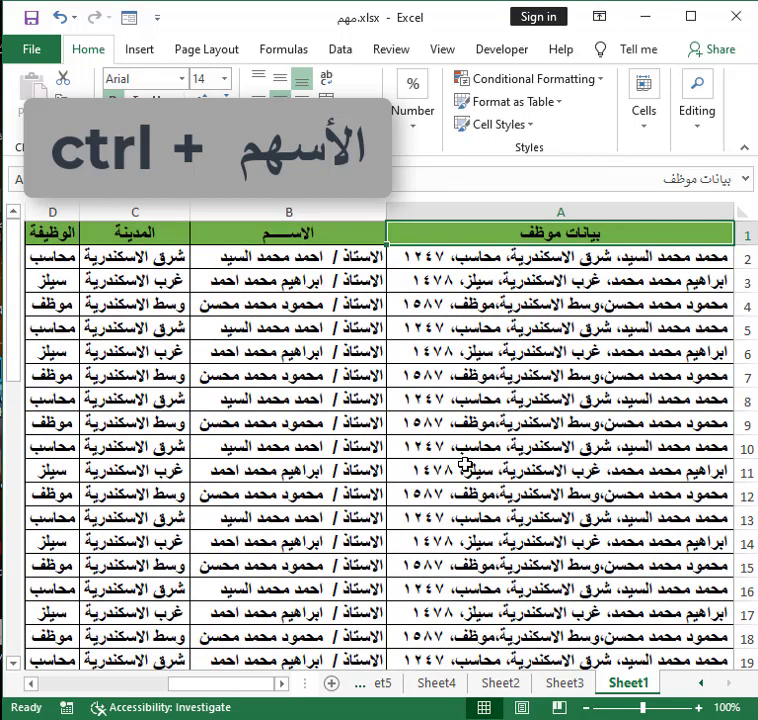
key(ctrl+Left)
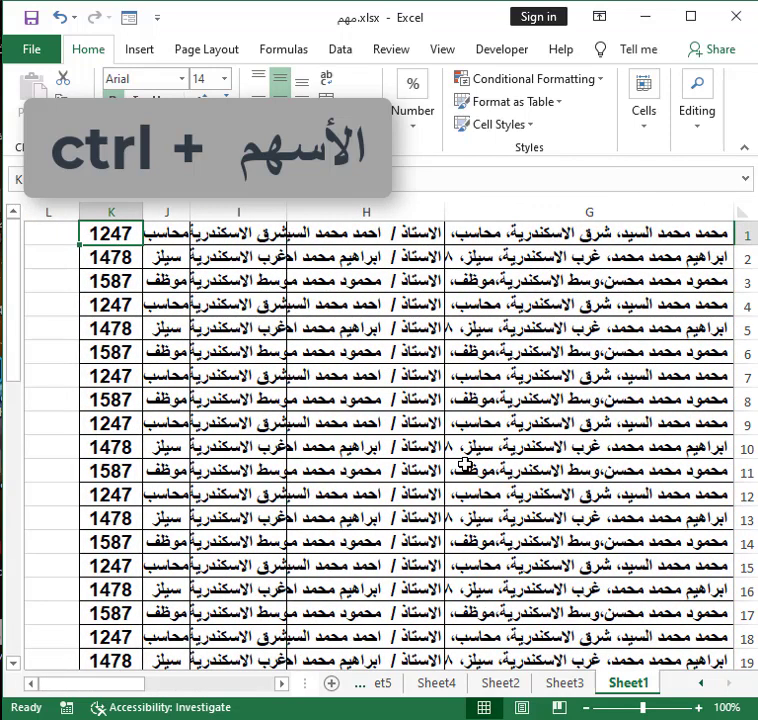
key(ctrl+Right)
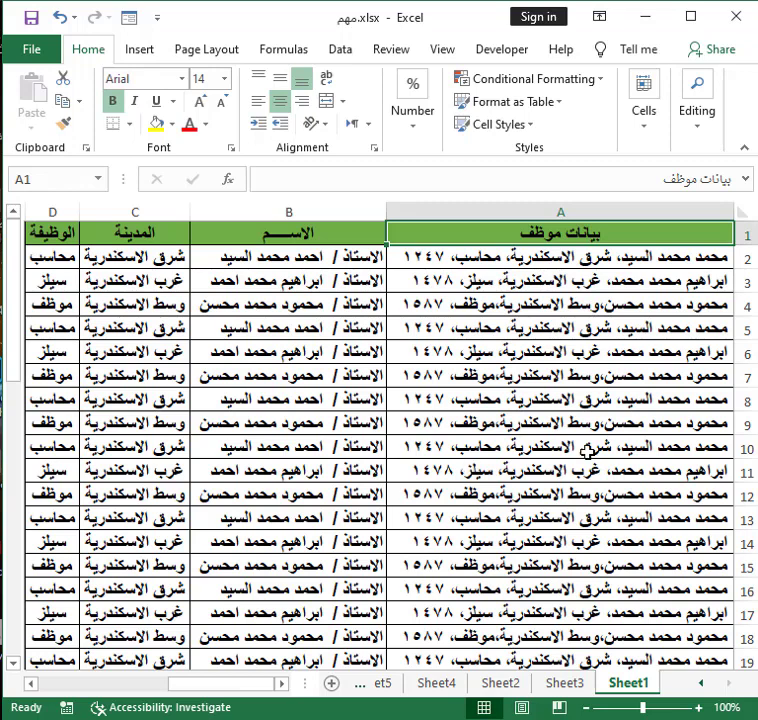
- Clear the contents of cells A8, C14, A9 and B16
click(622, 401)
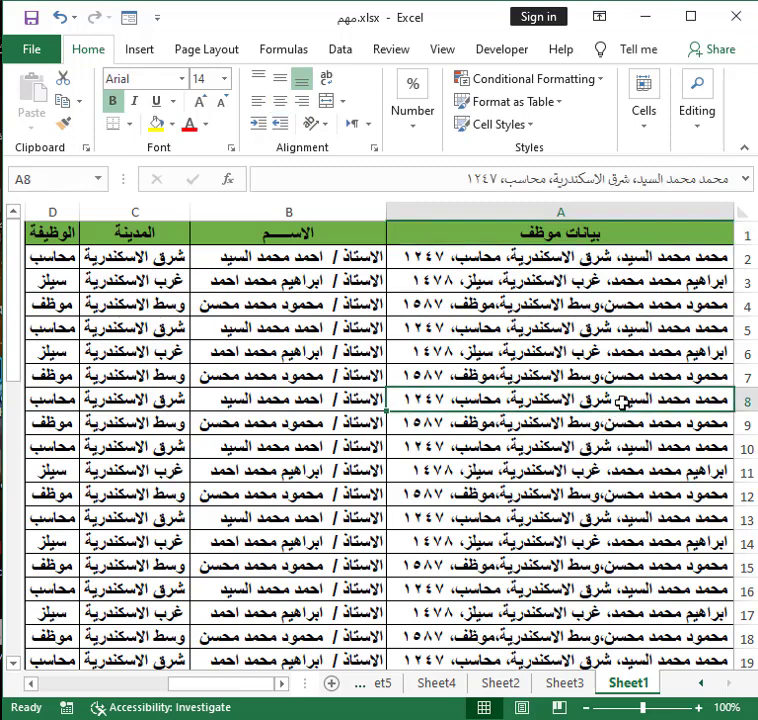
key(Delete)
click(118, 541)
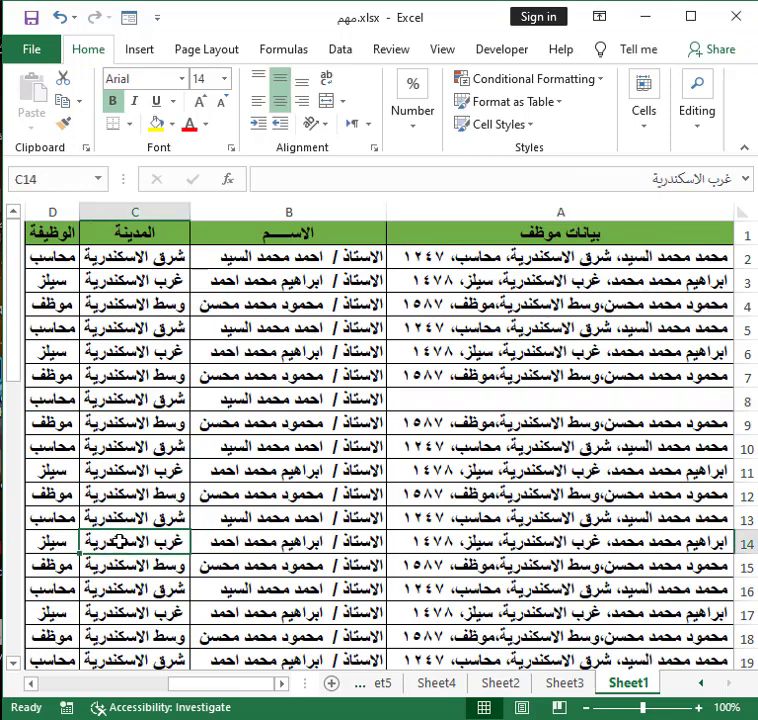
key(Delete)
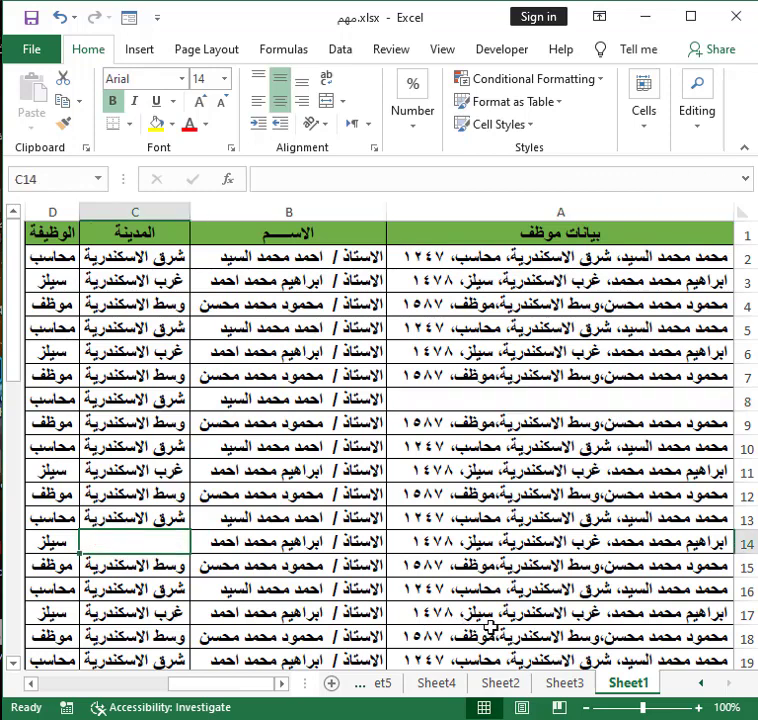
key(Up)
key(Up)
key(Up)
key(Up)
key(Up)
key(Right)
key(Right)
key(Delete)
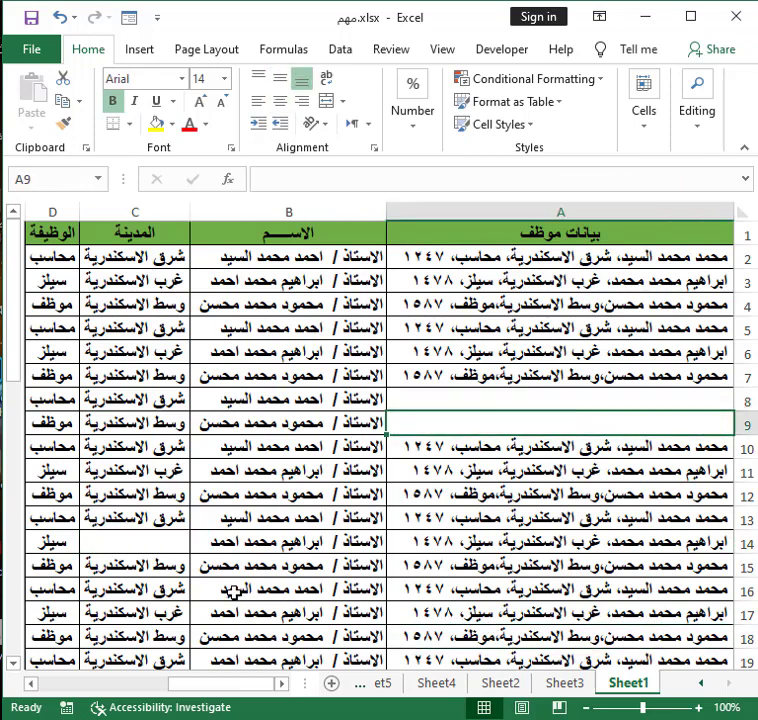
click(232, 592)
key(Delete)
- Clear A47 and C43, then bring up Go To from cell A8
scroll(330, 583, down, 2)
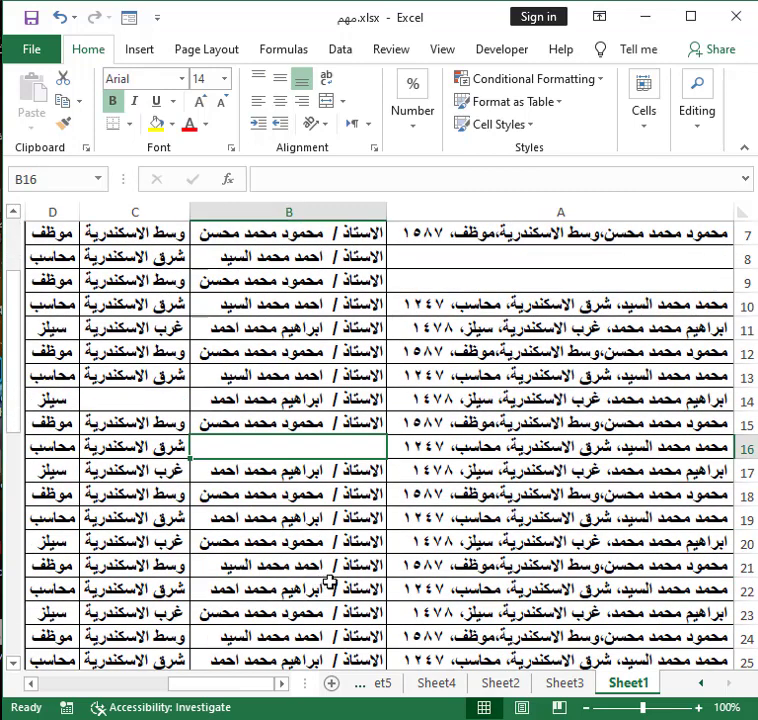
key(Left)
key(ctrl+Down)
key(Delete)
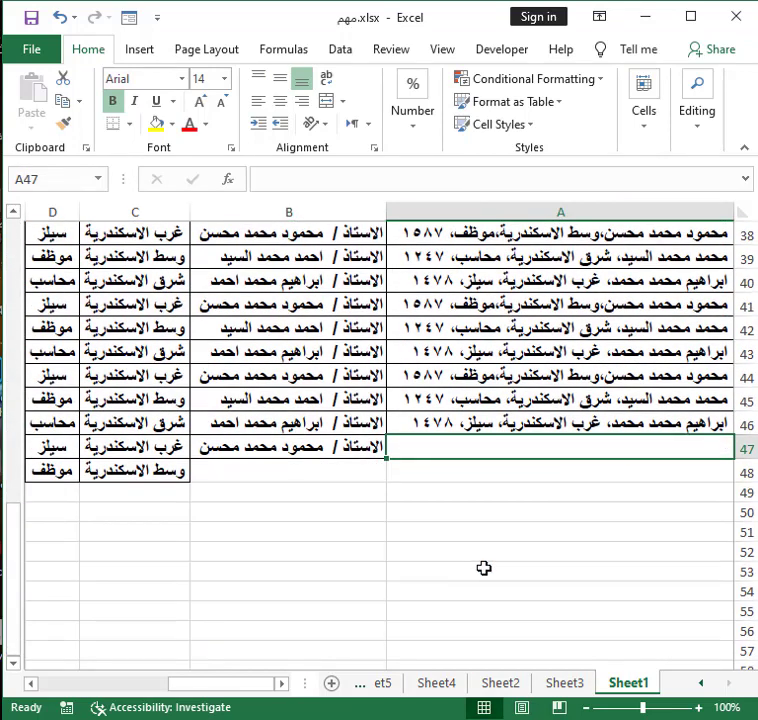
click(142, 356)
key(Delete)
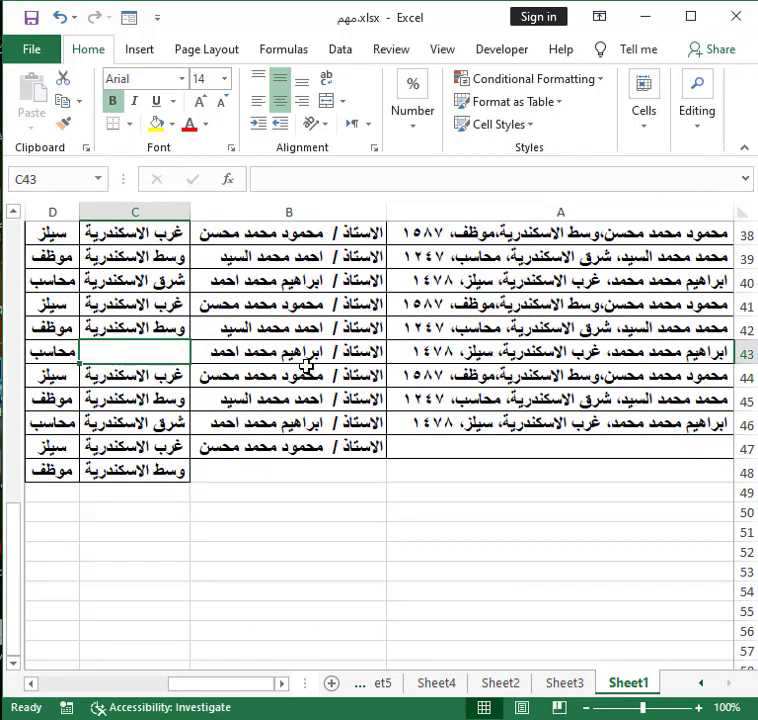
scroll(605, 387, up, 12)
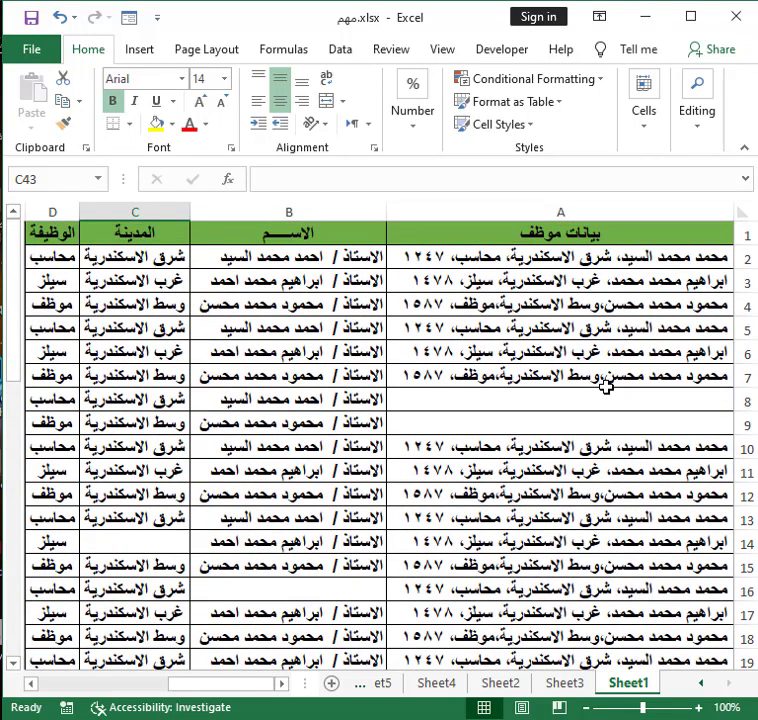
click(513, 399)
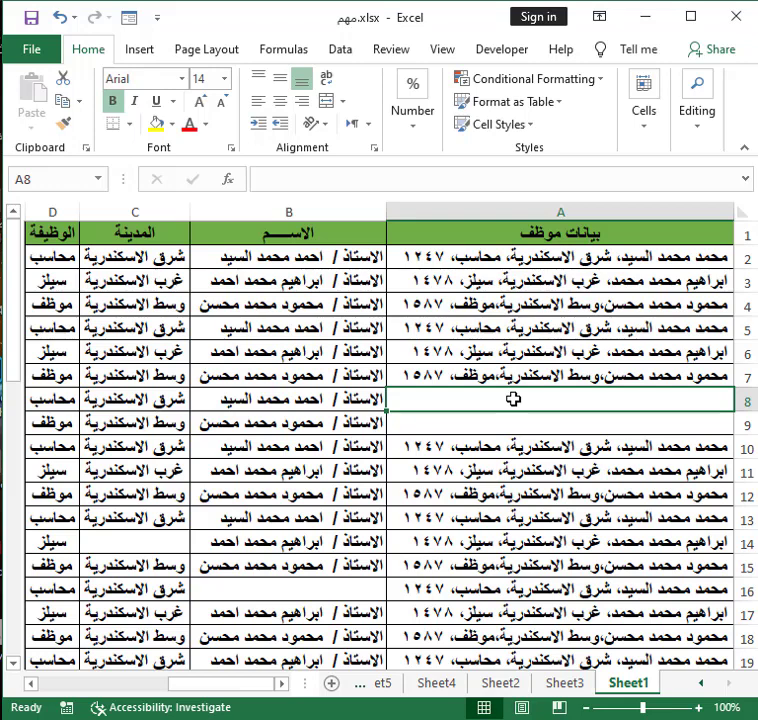
key(ctrl+g)
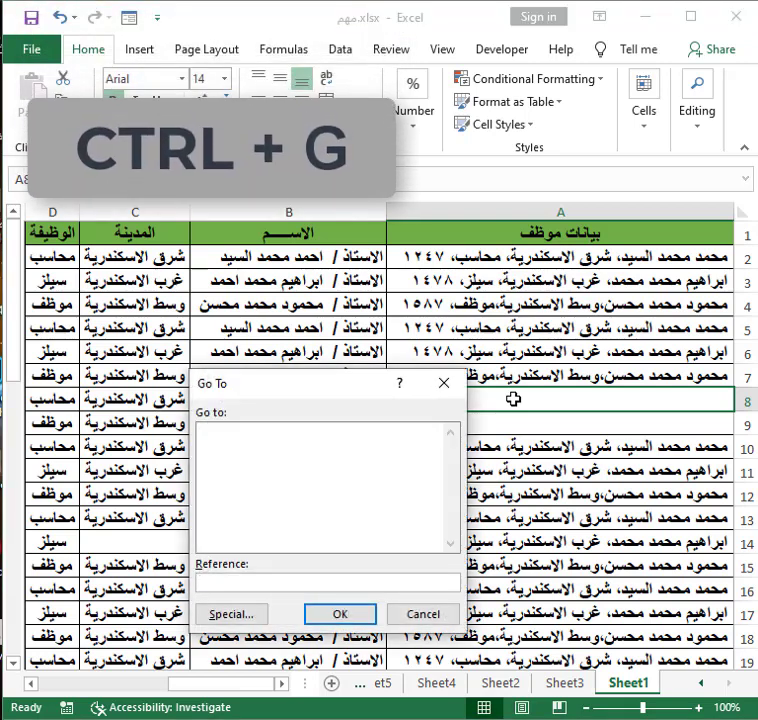
- Select all blank cells in the employee data via Go To Special, Blanks
drag(327, 387, 404, 157)
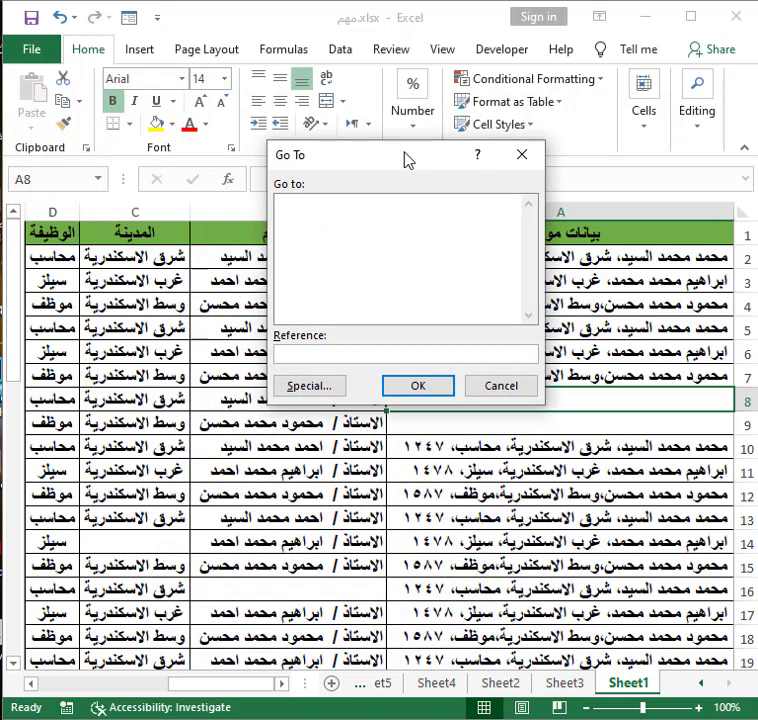
click(319, 388)
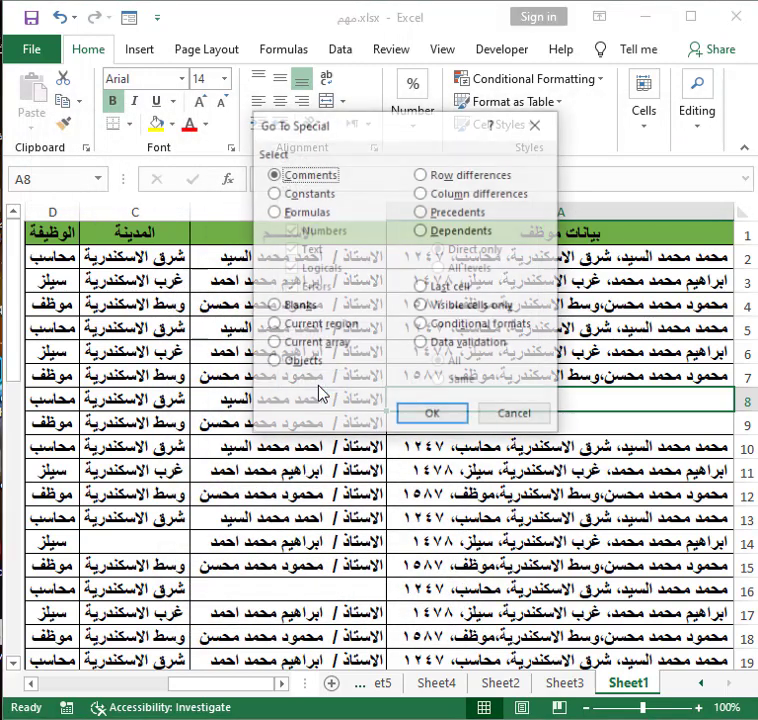
click(301, 307)
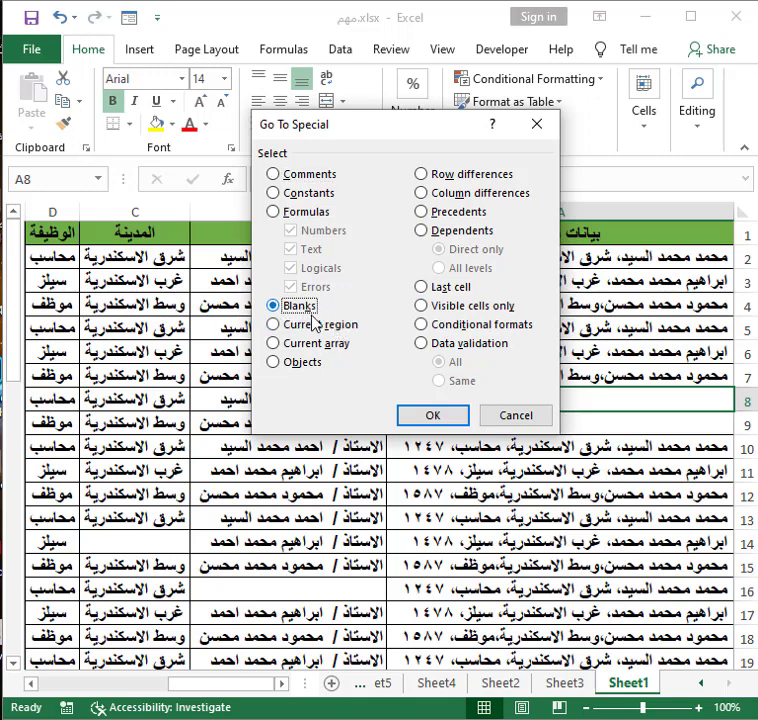
click(434, 418)
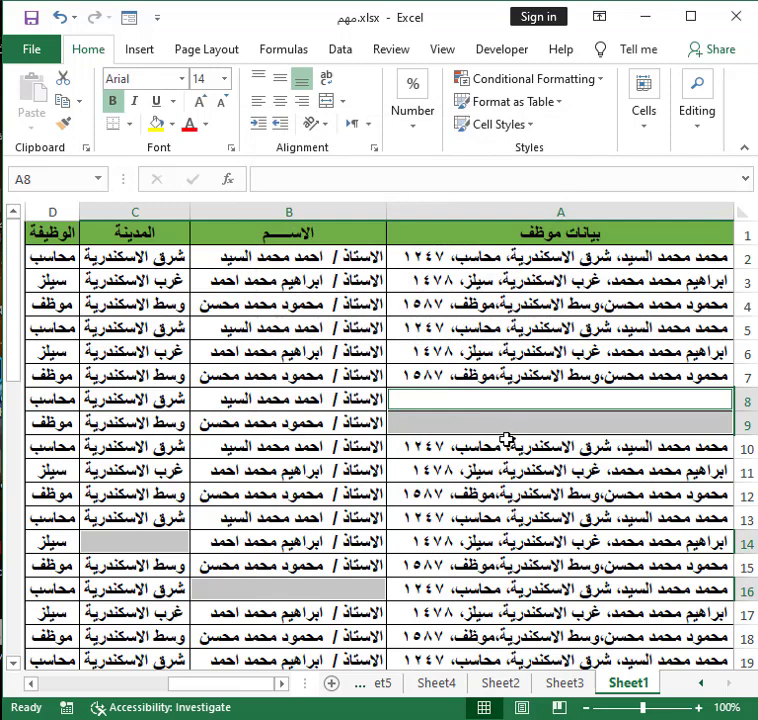
- Delete the selected blanks with cells shifted up, then move to Sheet4
key(ctrl+minus)
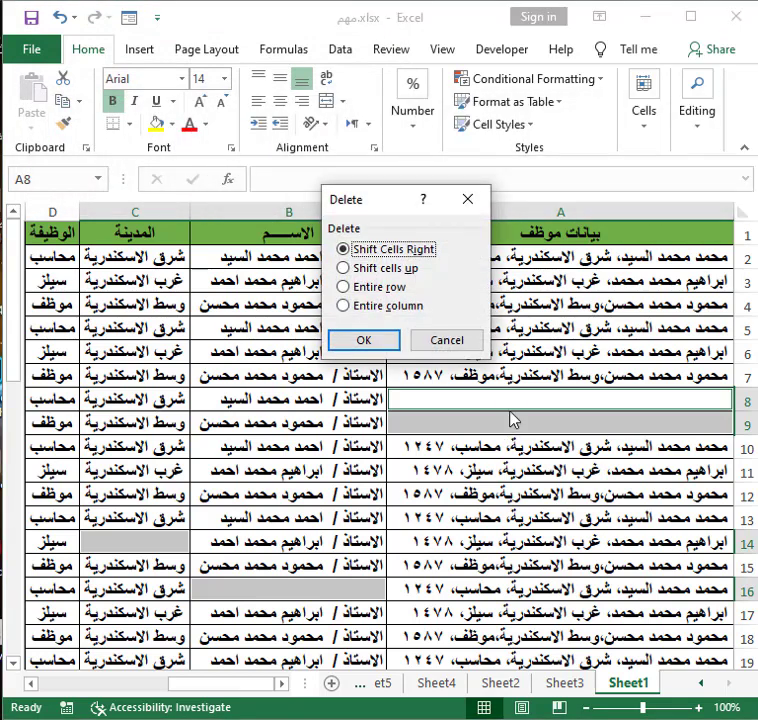
click(362, 269)
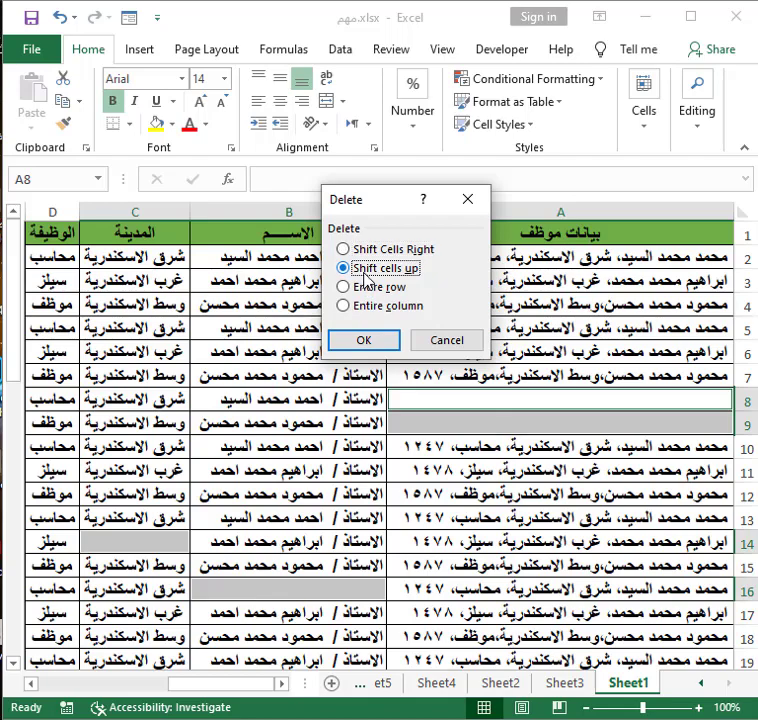
click(366, 340)
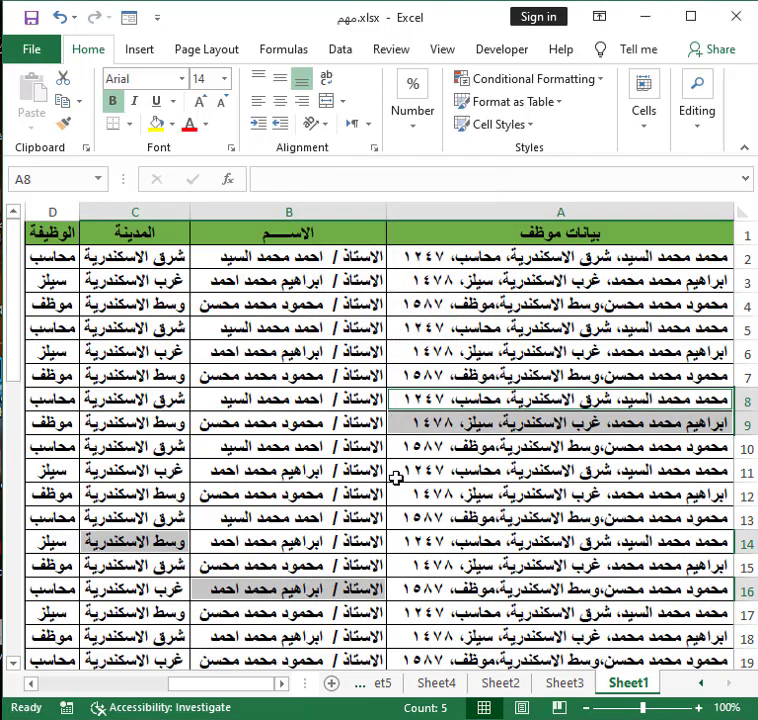
scroll(570, 432, down, 9)
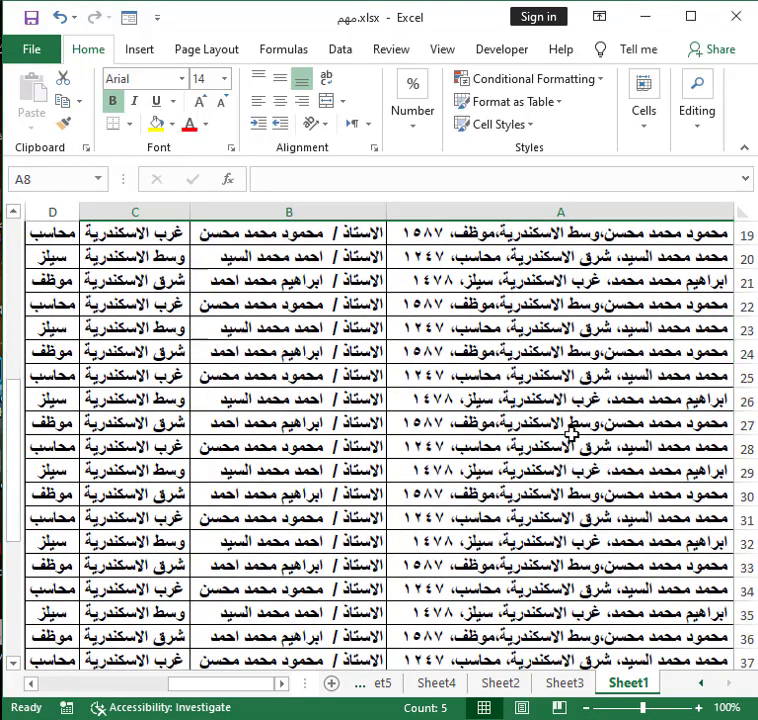
scroll(545, 560, down, 2)
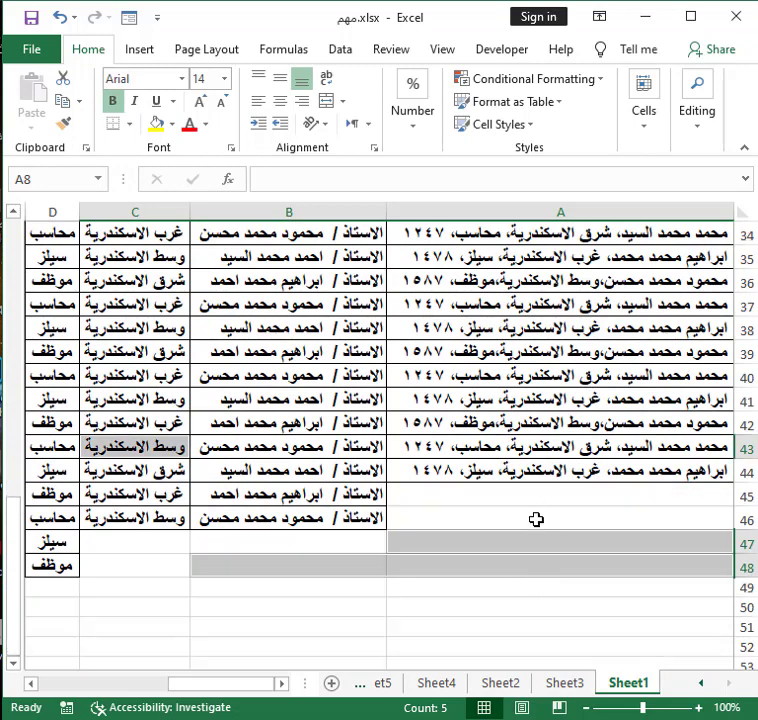
click(448, 686)
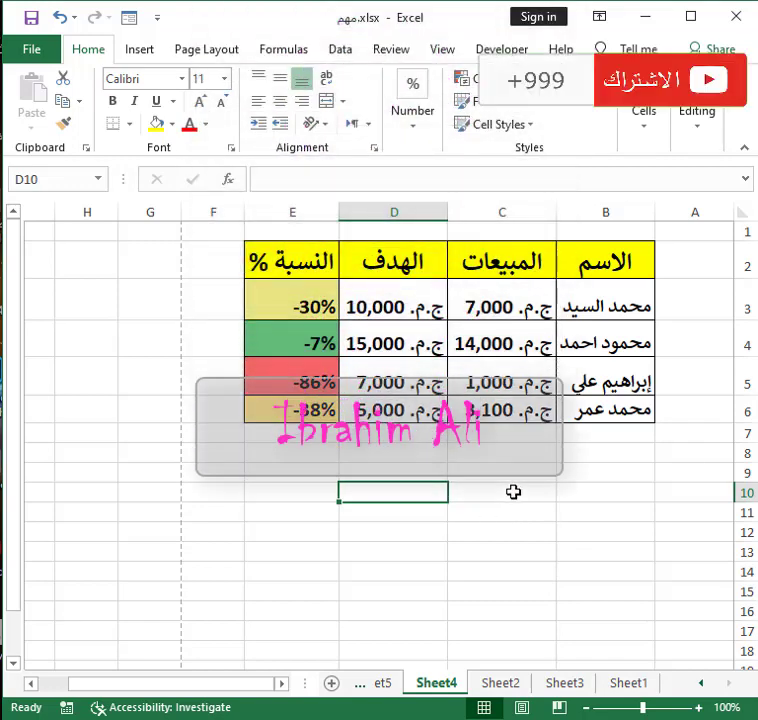
text(lpl)
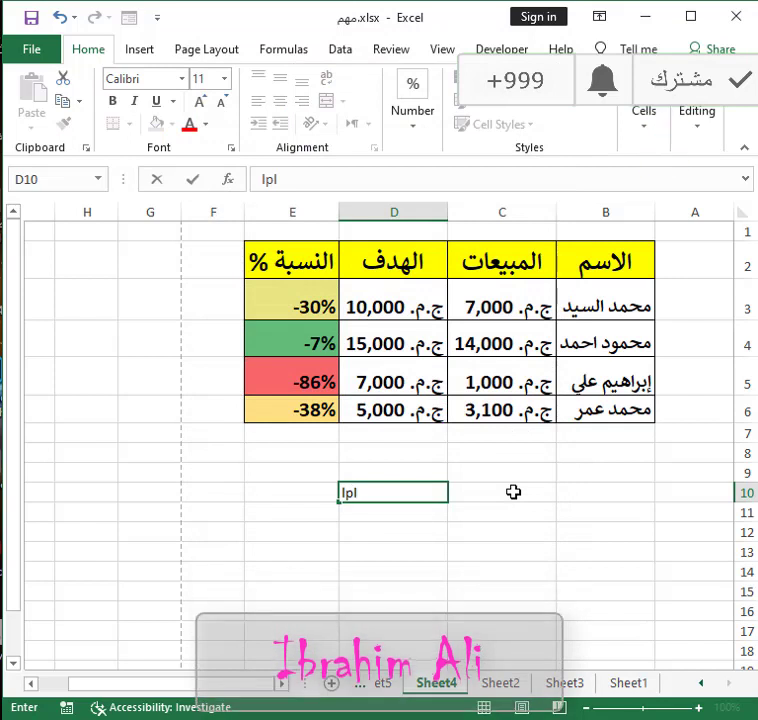
key(BackSpace)
key(BackSpace)
key(BackSpace)
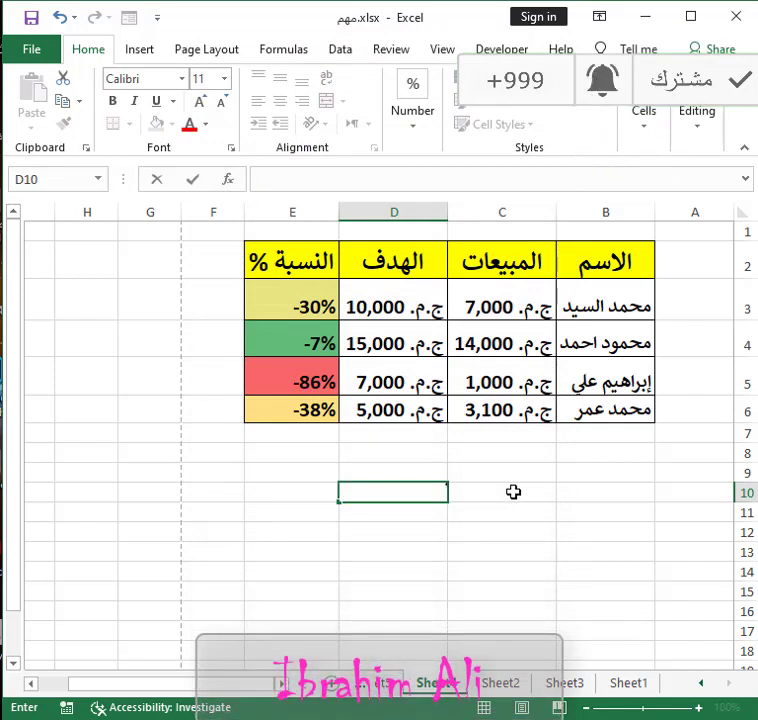
text(محمد اح)
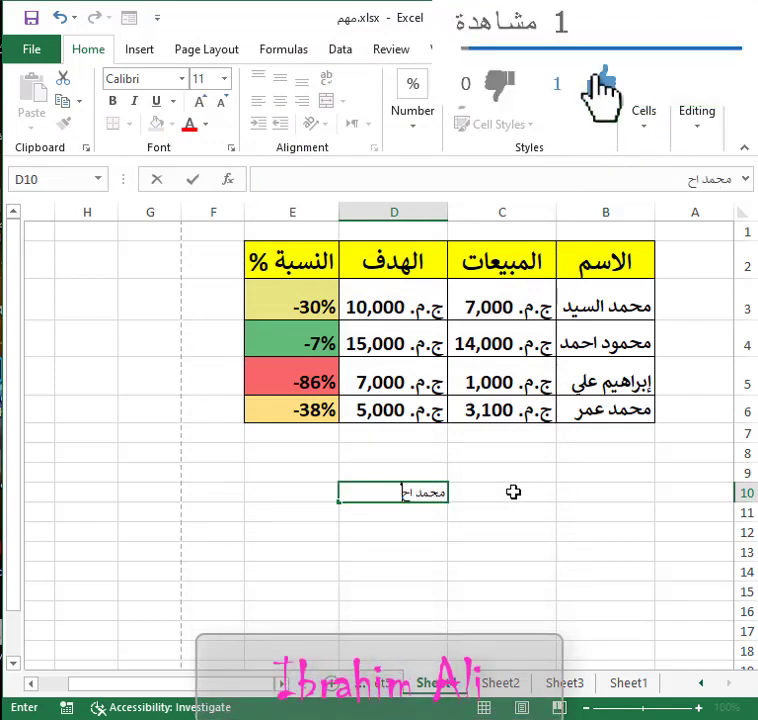
text(مد محمد)
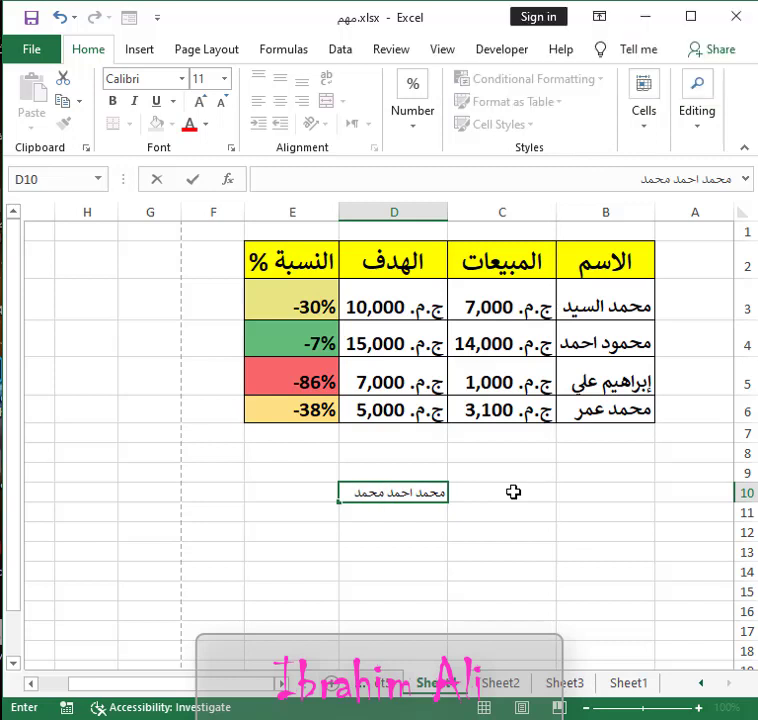
key(Return)
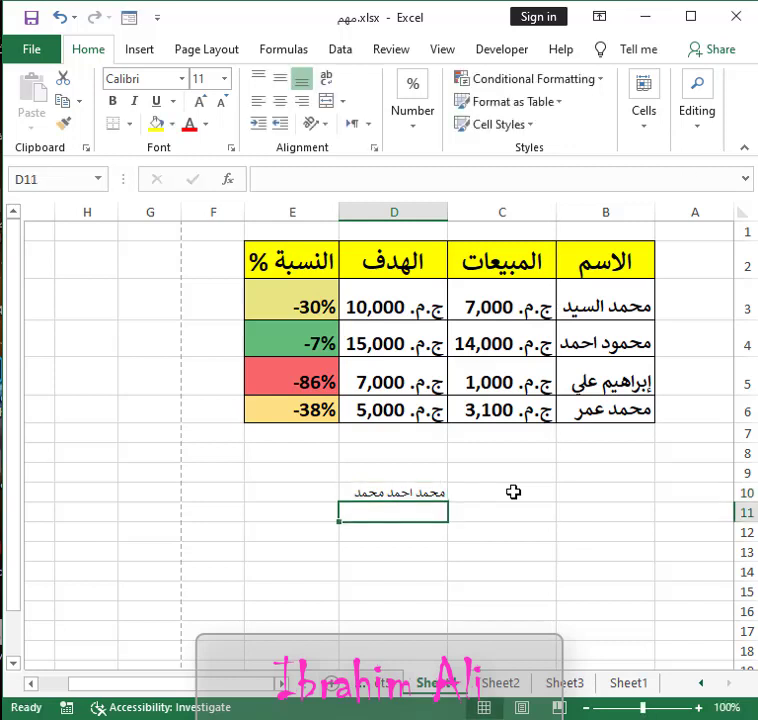
- Reopen D10 in the formula bar and expand the bar to show several lines
key(Up)
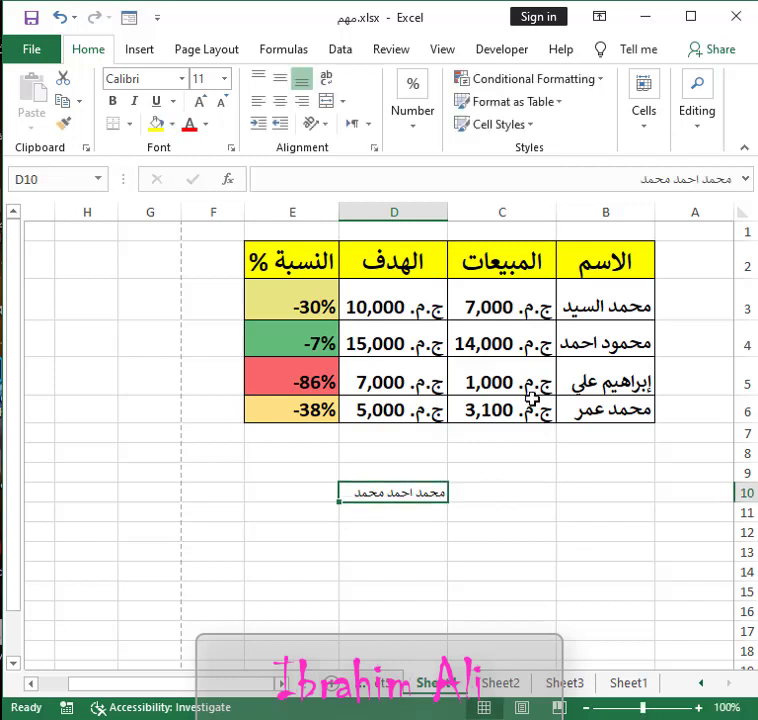
click(632, 184)
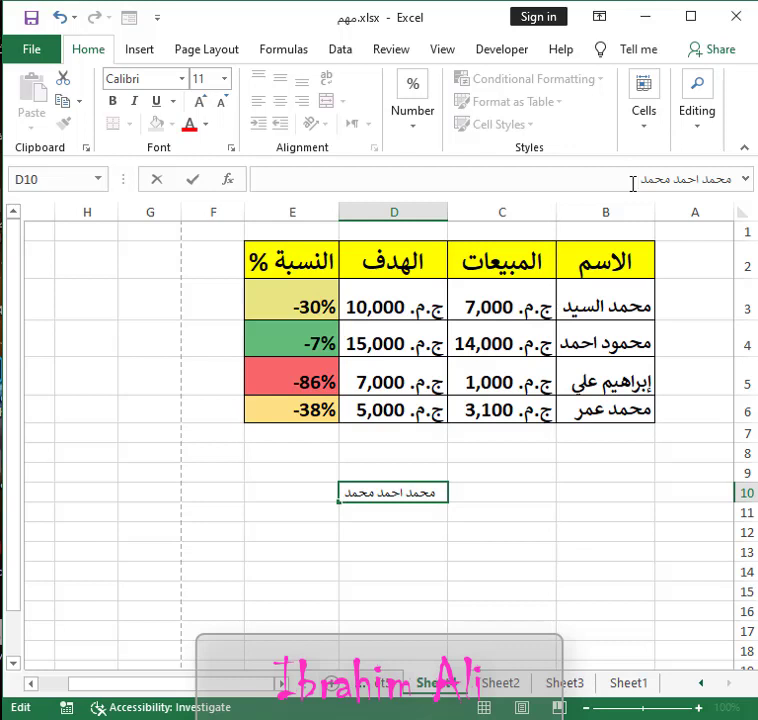
drag(637, 190, 645, 272)
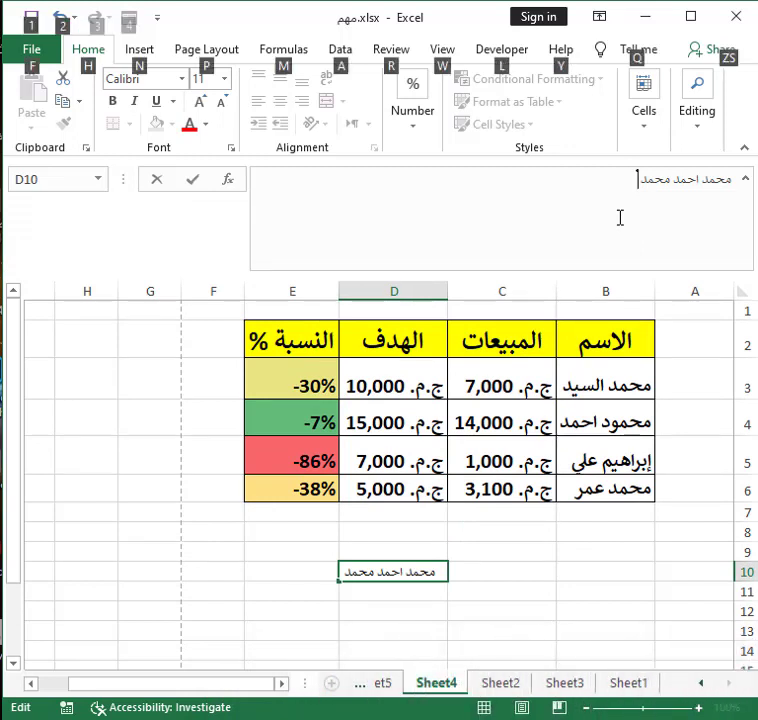
key(alt+Return)
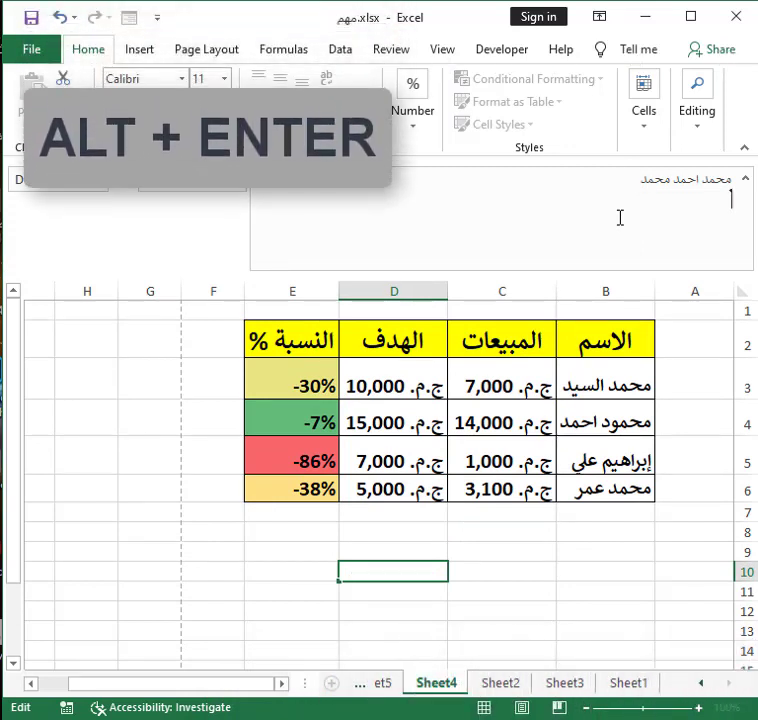
text(ابراه)
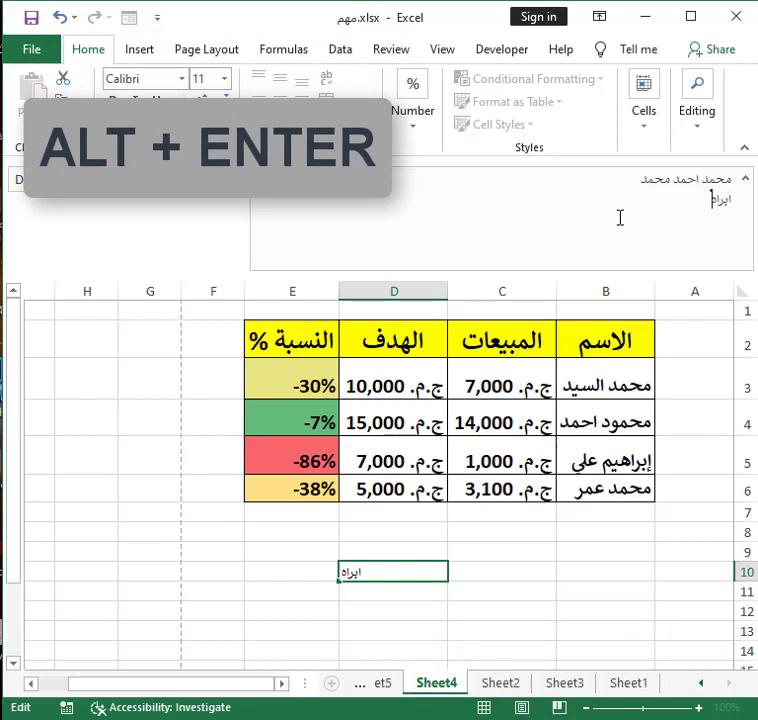
text(يم محمد)
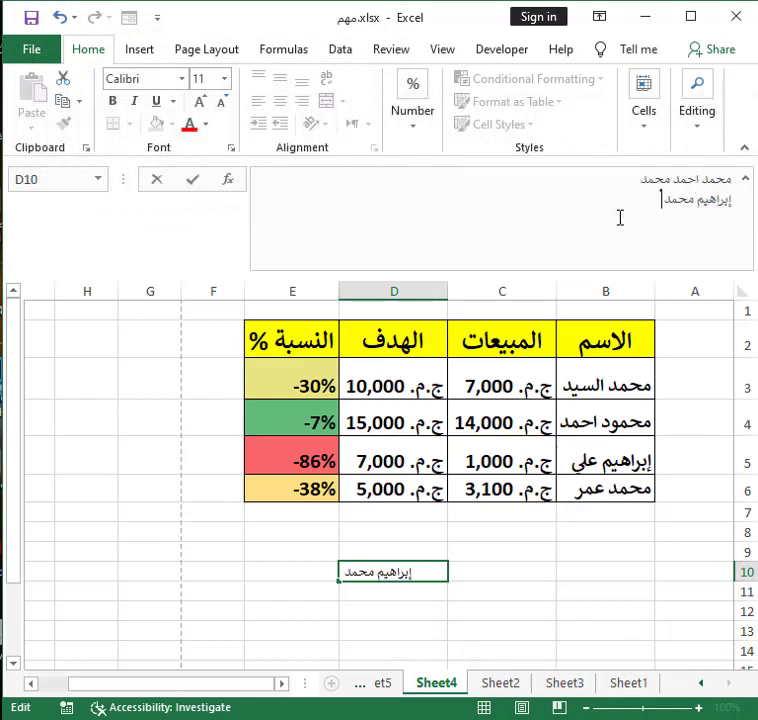
key(alt+Return)
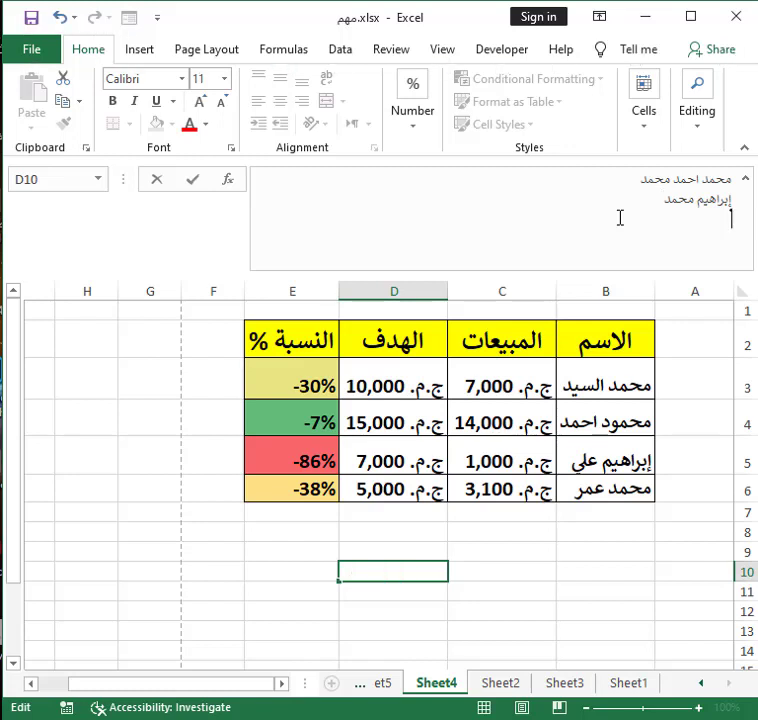
text(البيالالايبلا)
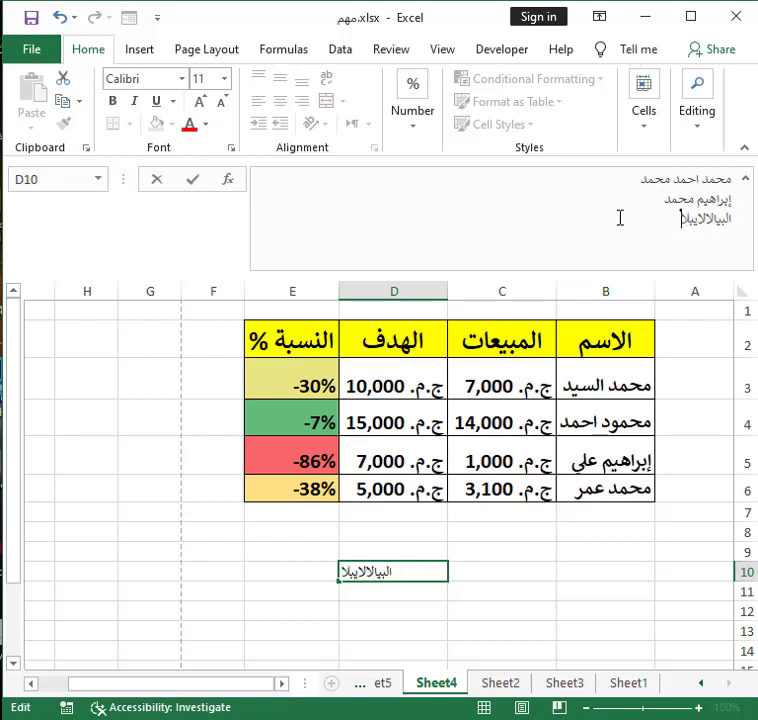
text(لايبلا)
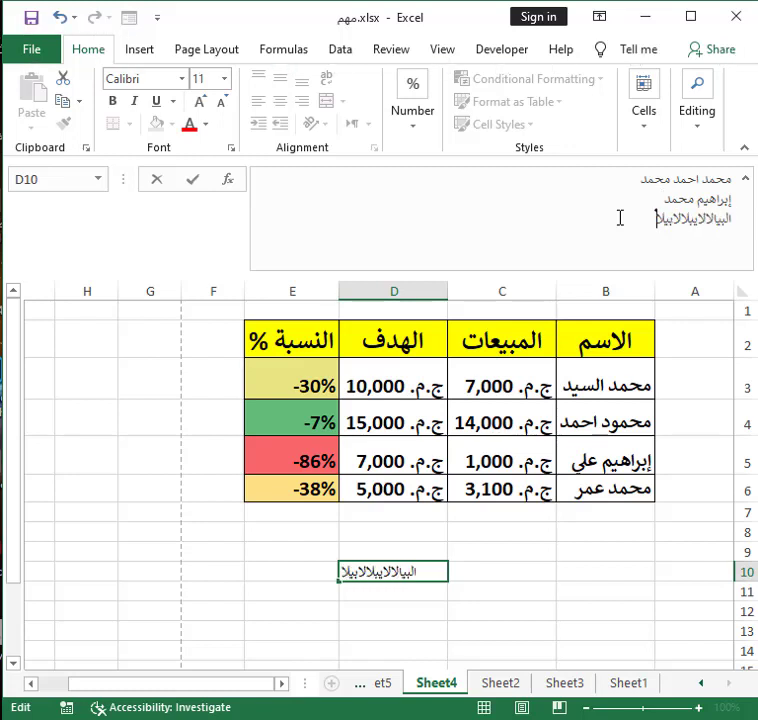
click(384, 683)
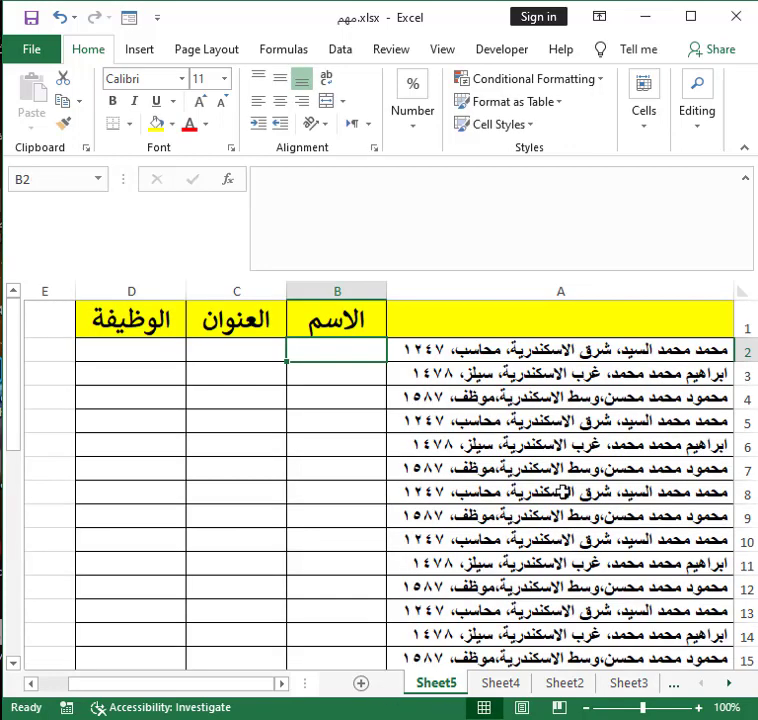
- Type the row 2 example: name محمد محمد السيد, address شرق الاسكندرية, job محاسب in B2:D2
drag(644, 272, 653, 203)
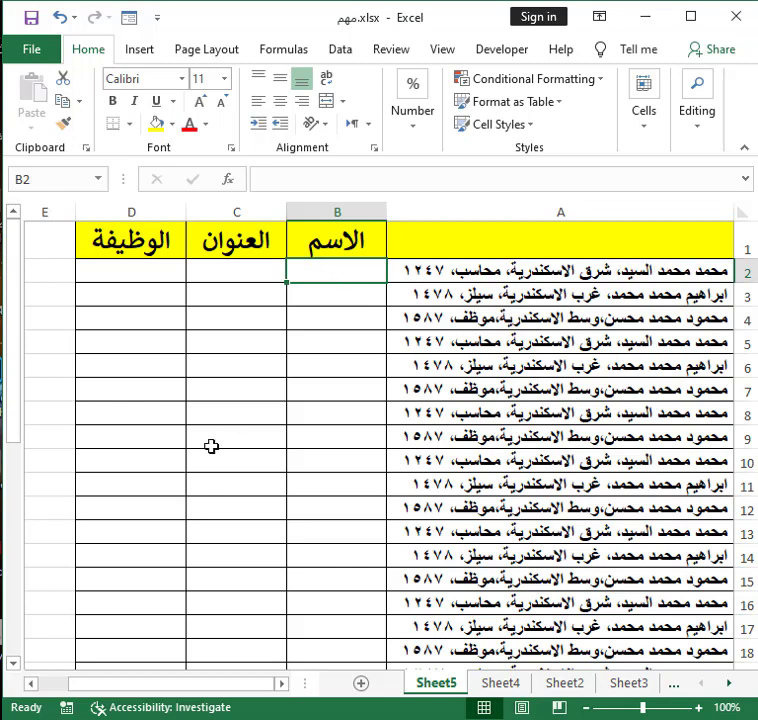
text(محم)
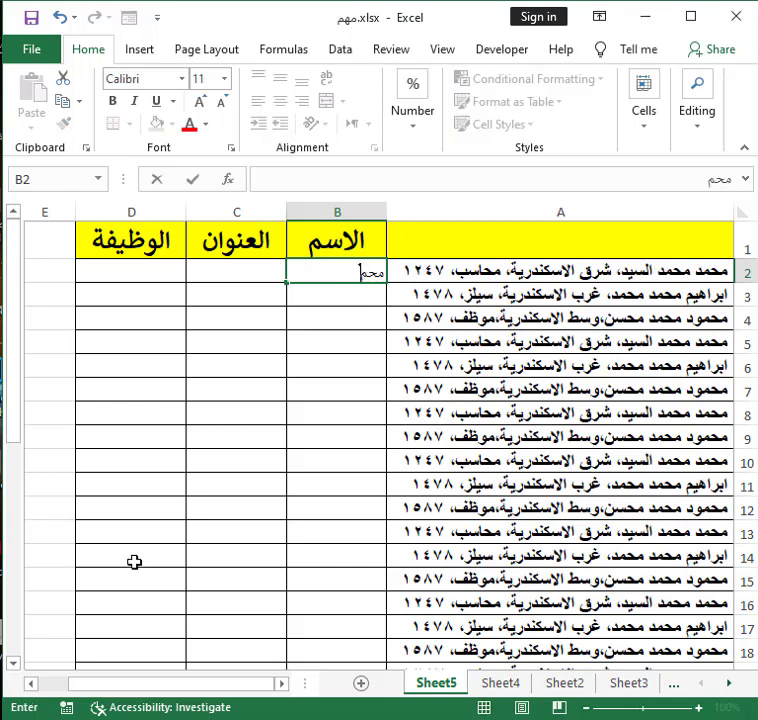
text(د محمد ال)
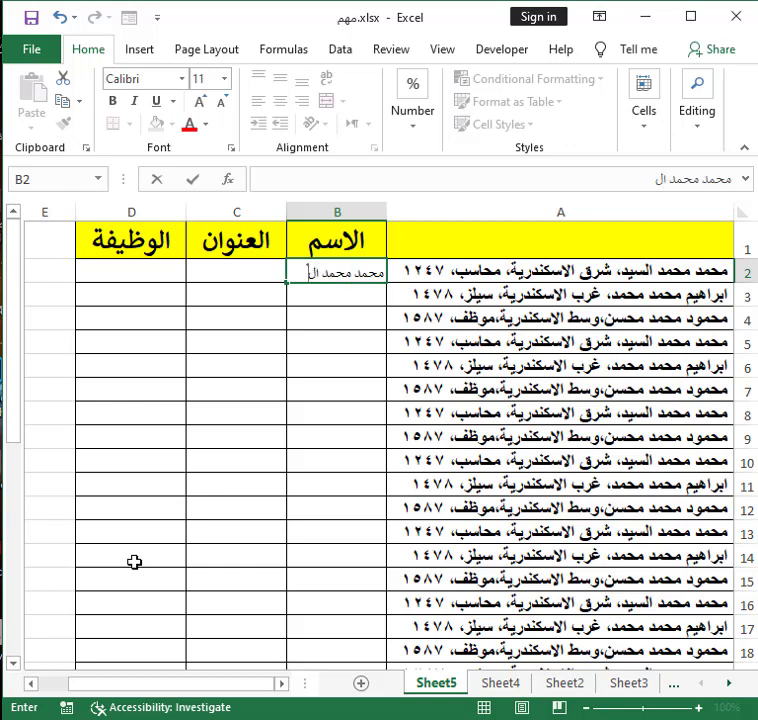
text(سيد)
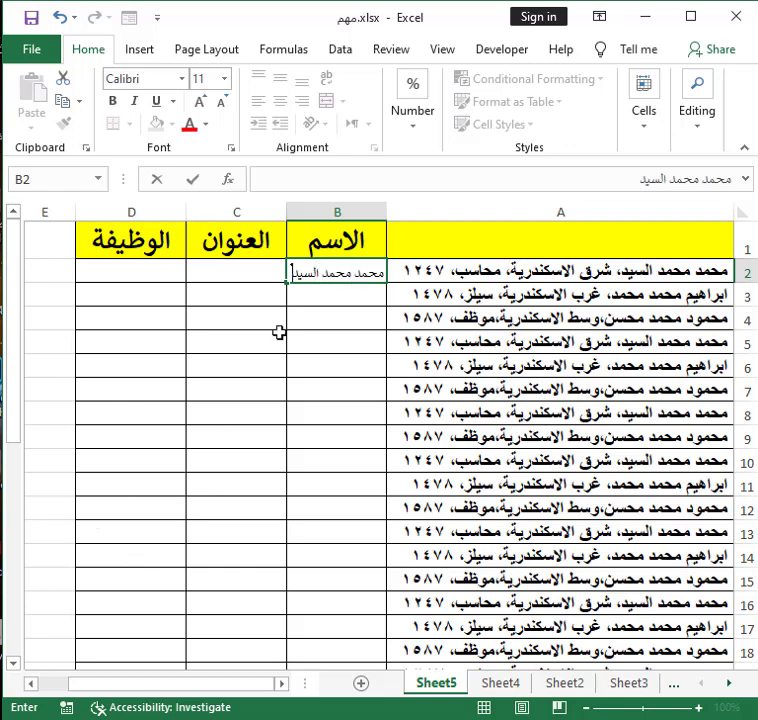
click(246, 267)
text(ش)
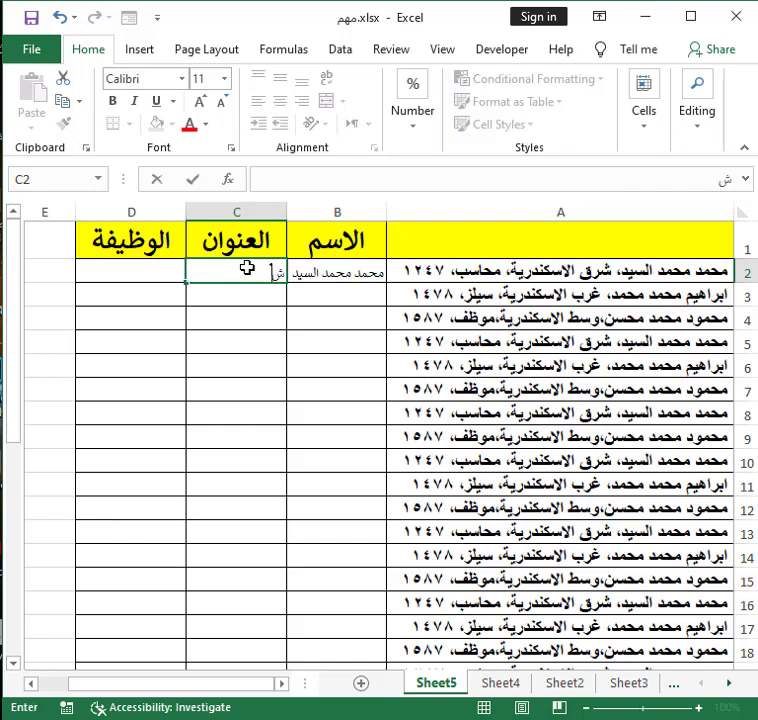
text(رق الاس)
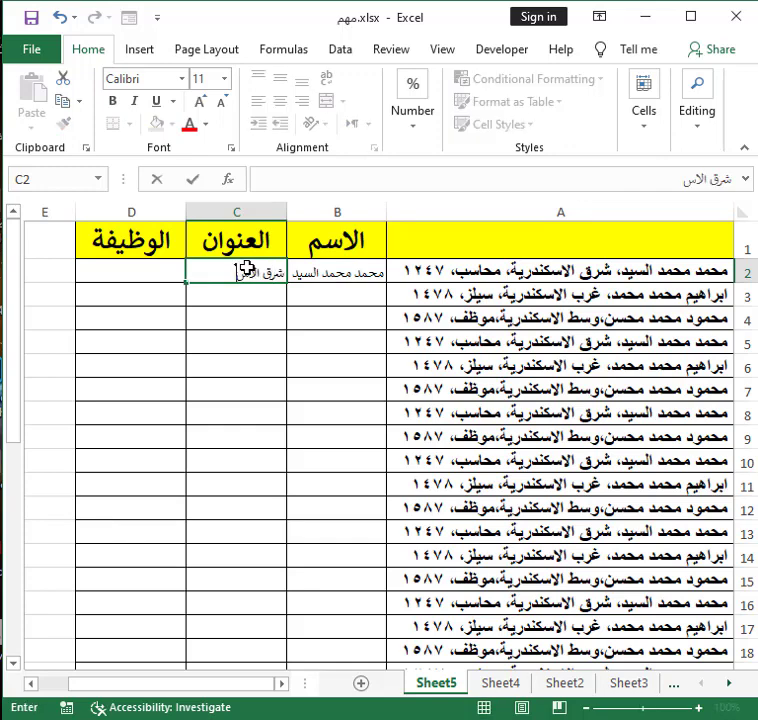
text(كندرية)
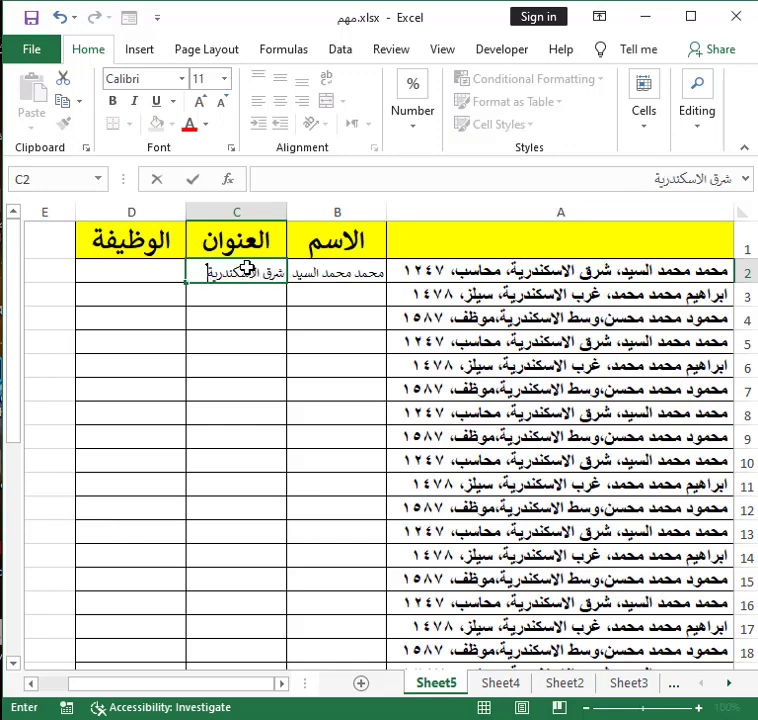
key(Tab)
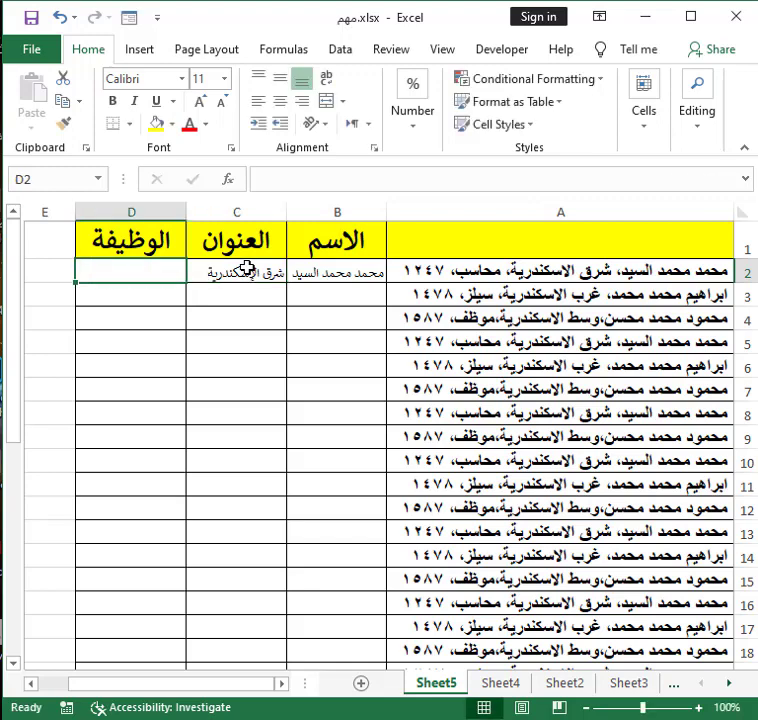
text(محاسب)
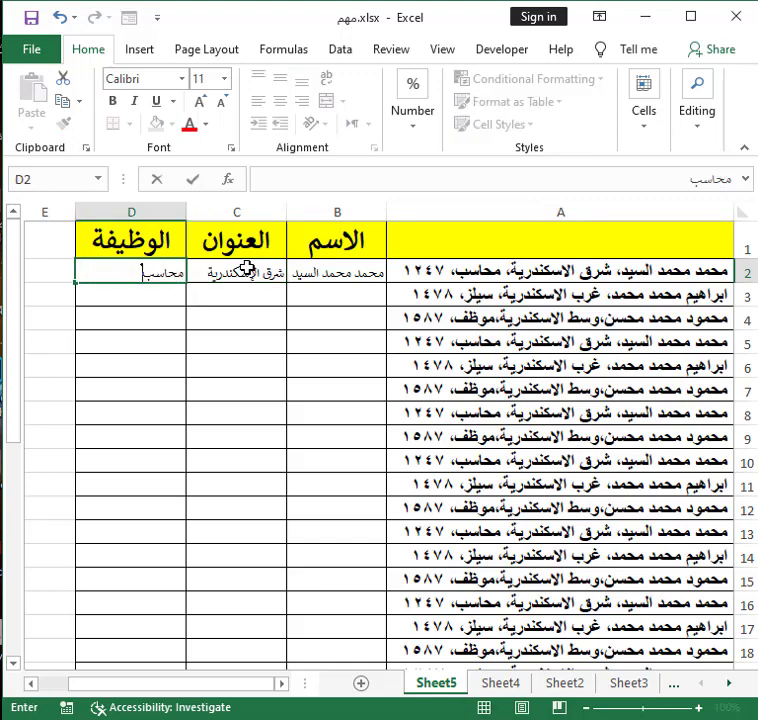
click(333, 304)
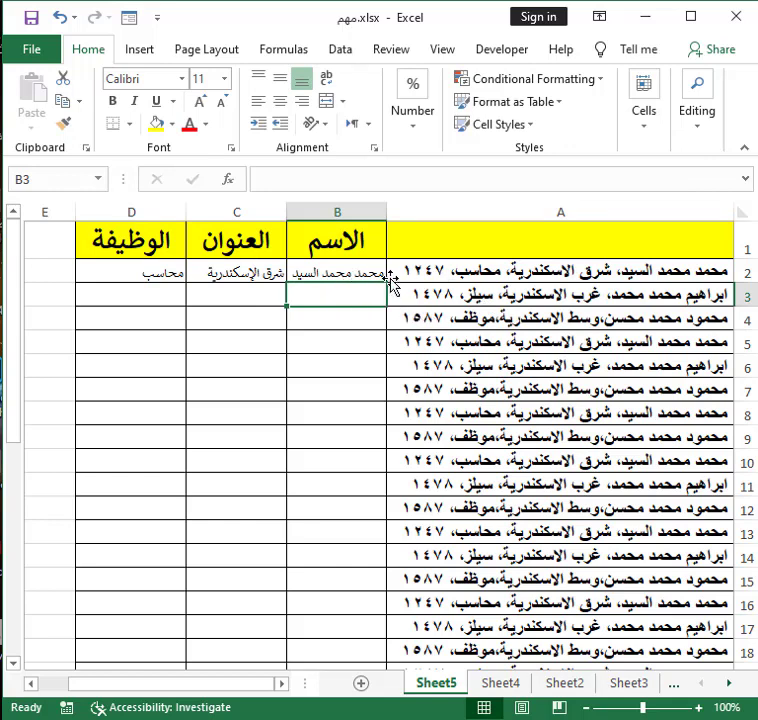
click(335, 273)
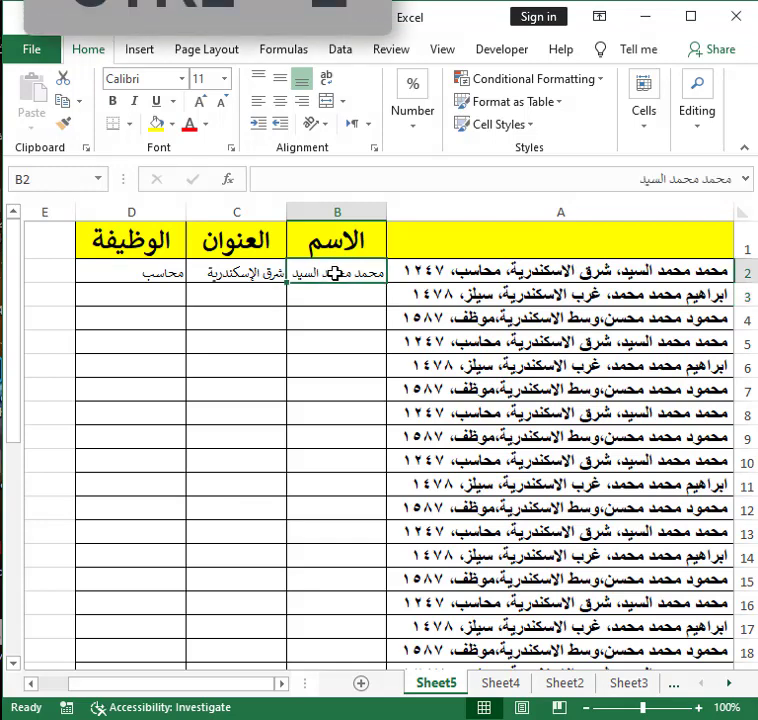
- Flash Fill the names down column B and autofit its width
key(ctrl+e)
double_click(288, 214)
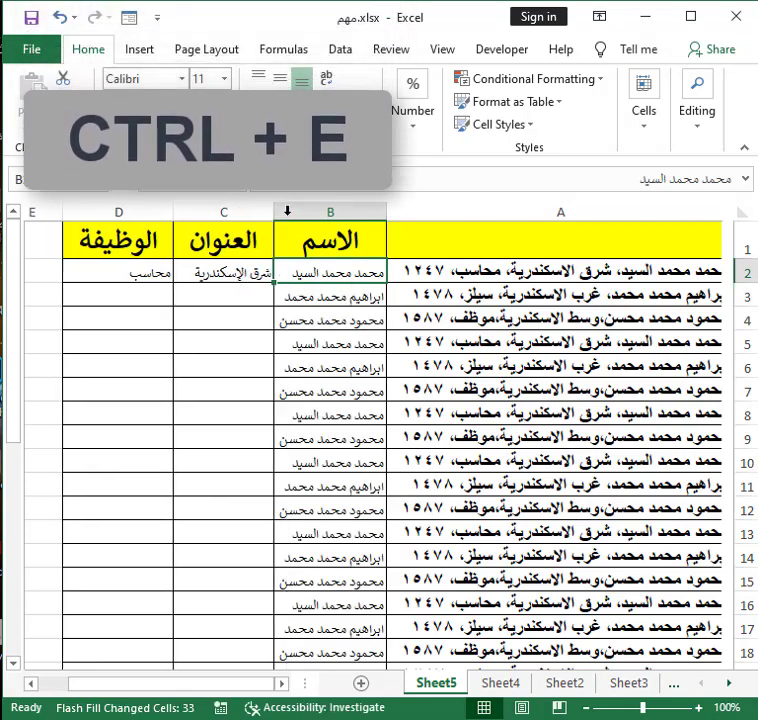
click(284, 210)
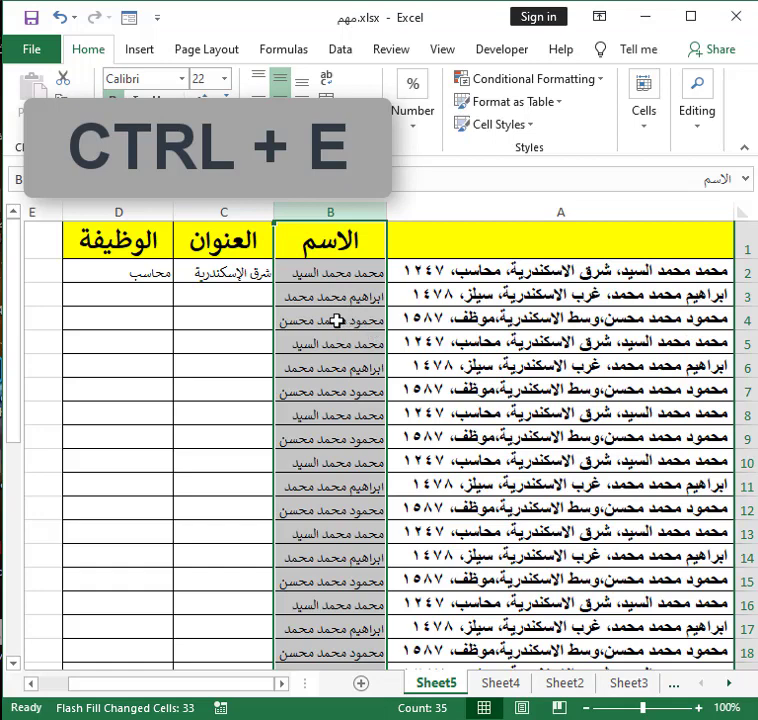
- Flash Fill addresses from C3 and jobs from D3, then move to Sheet4
click(234, 294)
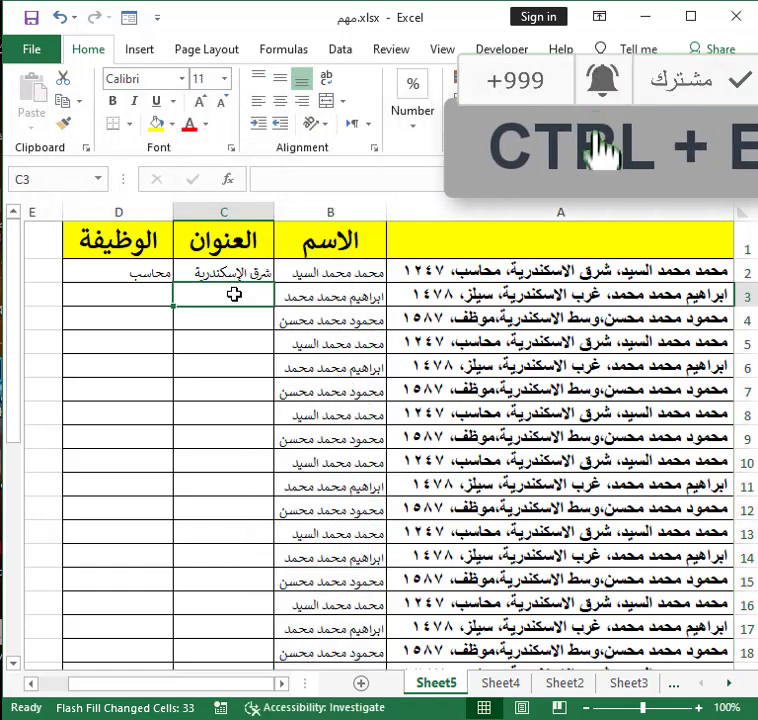
key(ctrl+e)
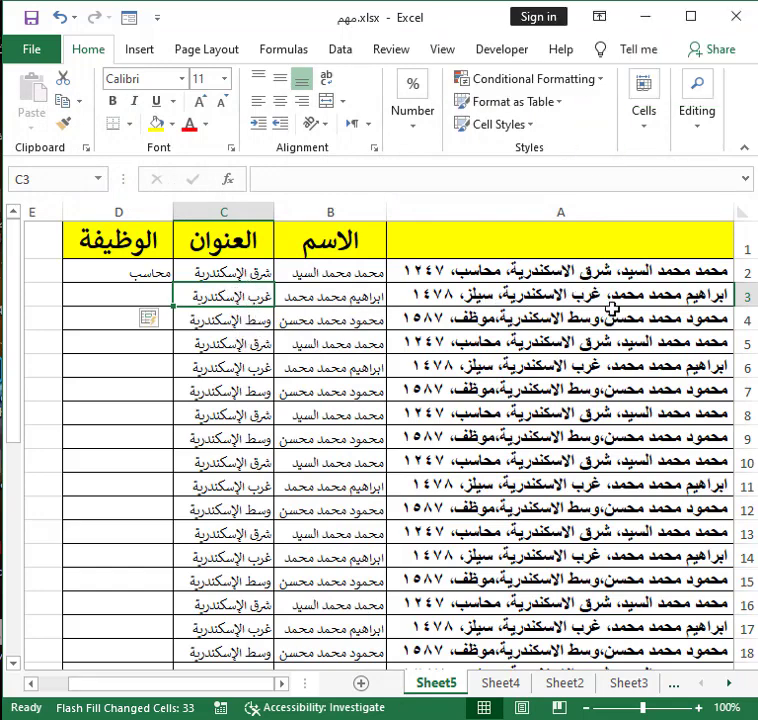
click(121, 300)
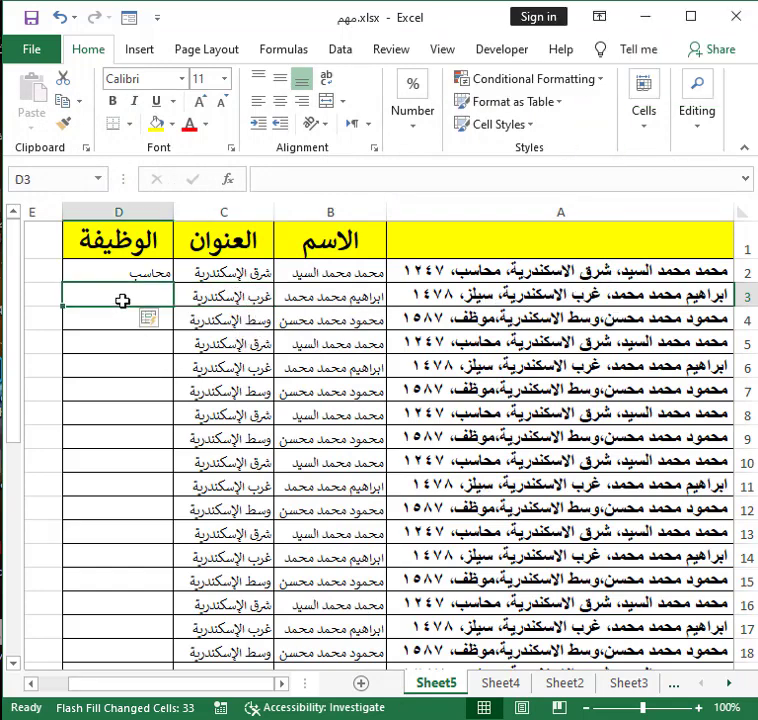
key(ctrl+e)
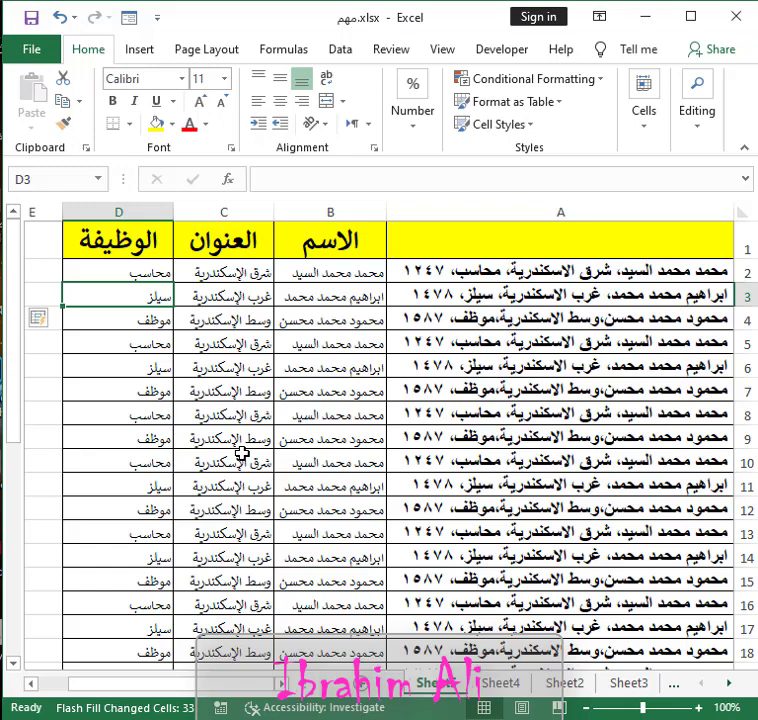
key(ctrl+Page_Down)
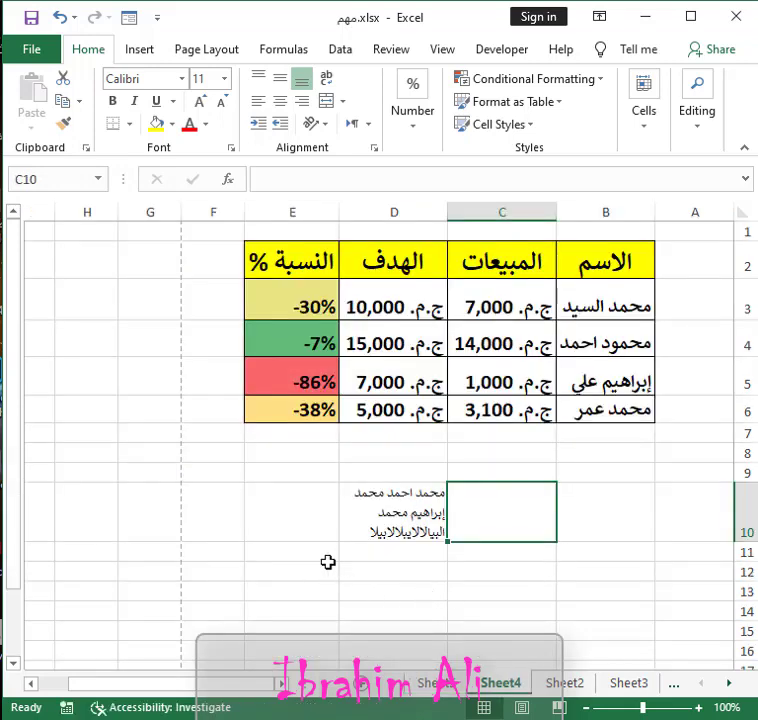
- Insert the new blank worksheet Sheet6 and select cell C5
scroll(297, 542, down, 2)
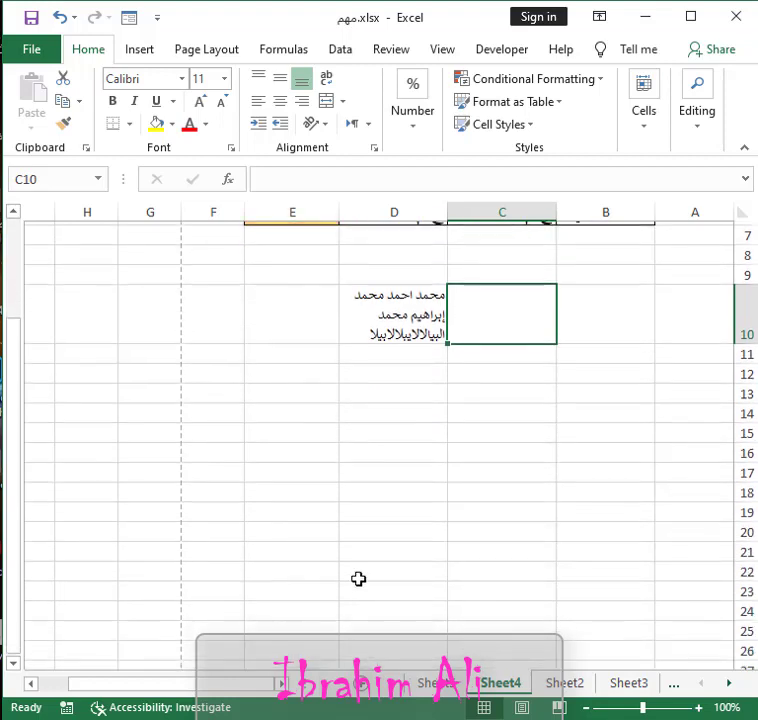
click(365, 688)
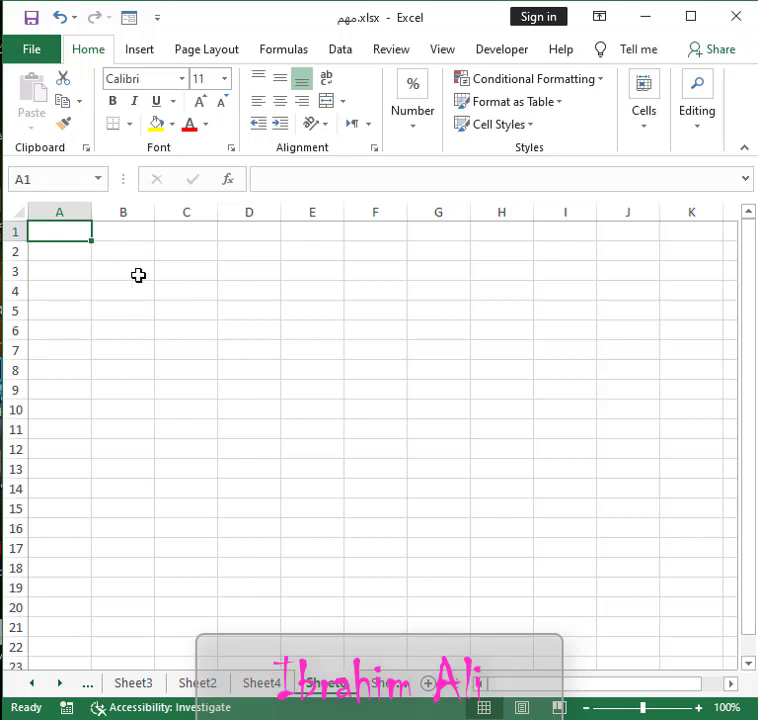
click(208, 302)
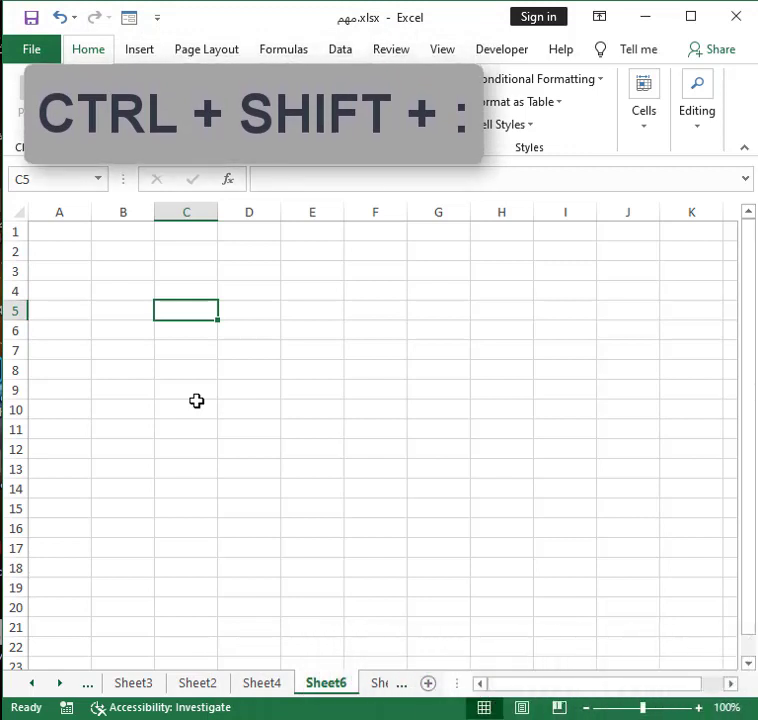
- Insert the current time 10:21 م in C5 and today's date 29/12/2021 in C6, then widen column C
key(ctrl+shift+semicolon)
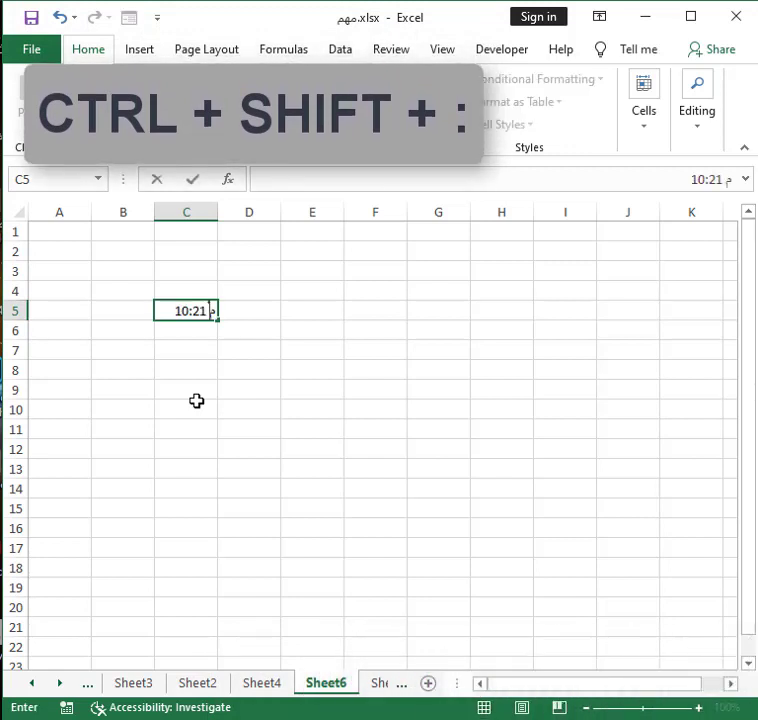
key(Return)
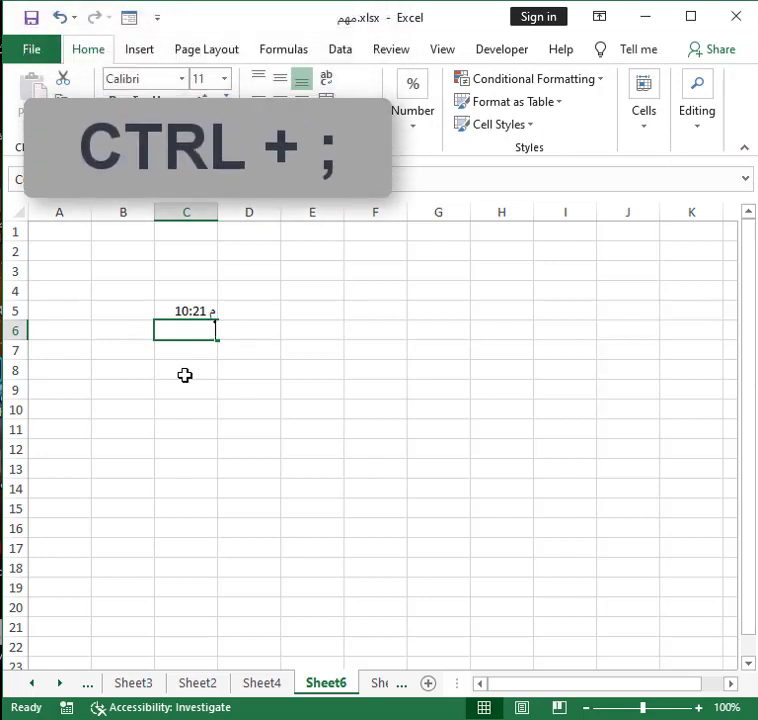
key(ctrl+semicolon)
click(186, 366)
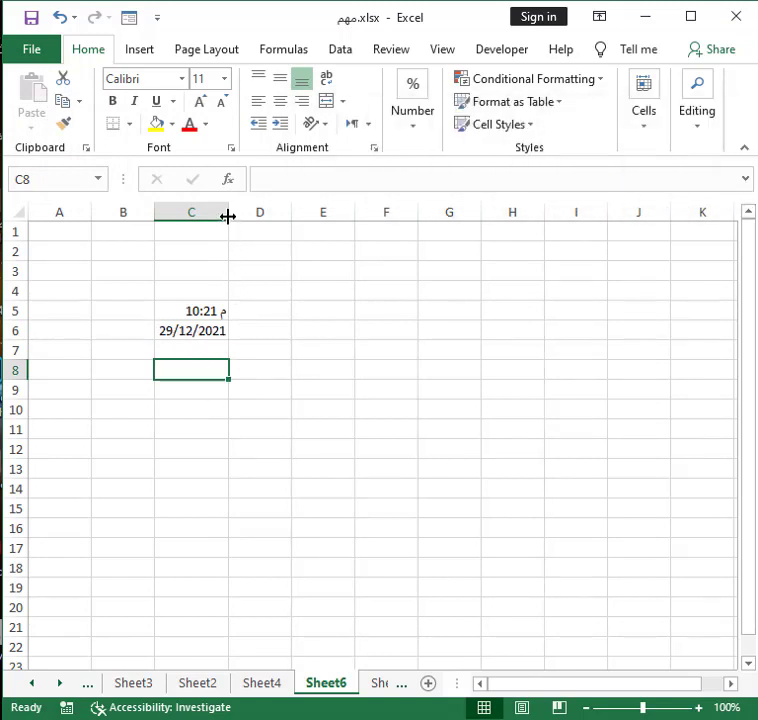
drag(228, 217, 391, 217)
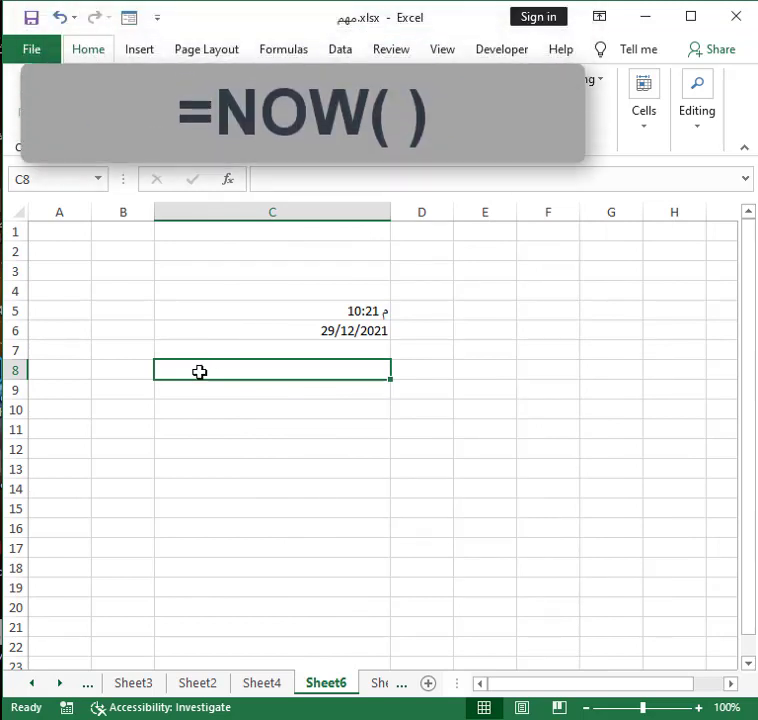
- Enter =NOW() in C8 to show 29/12/2021 22:21
text(=)
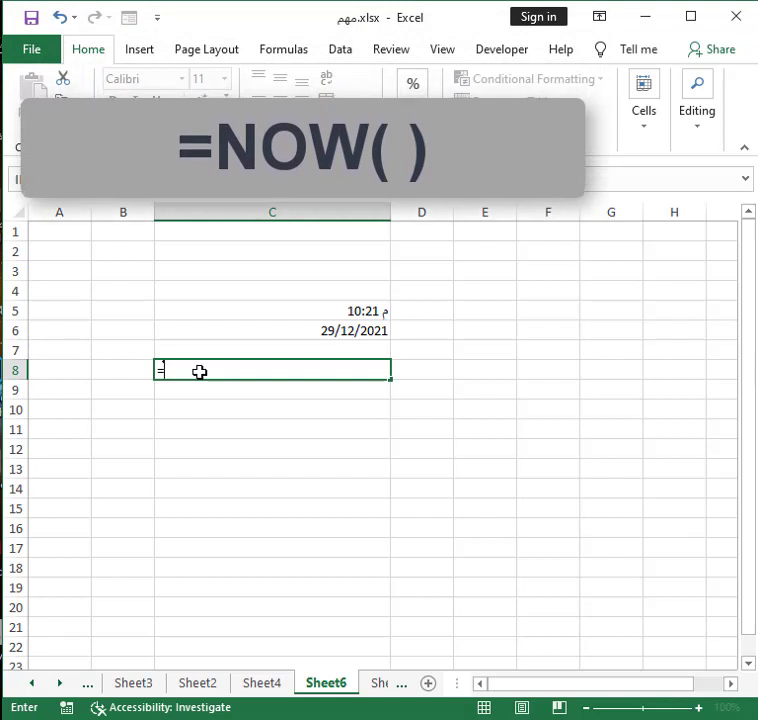
text(now)
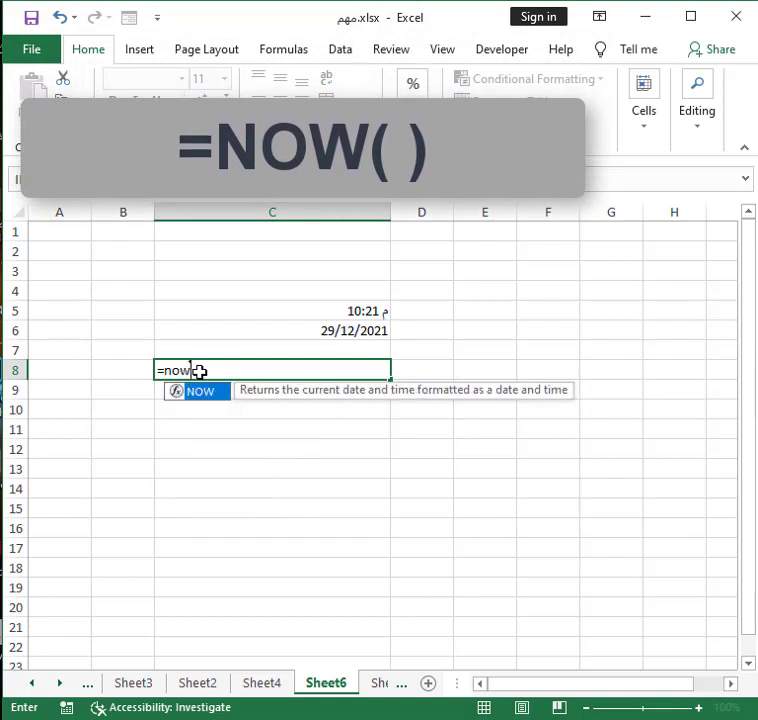
text(())
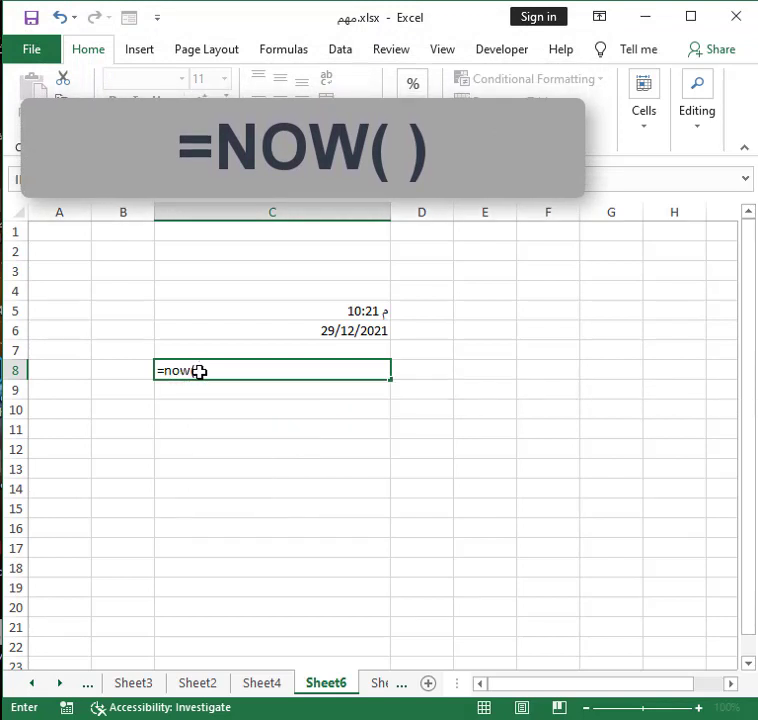
key(Return)
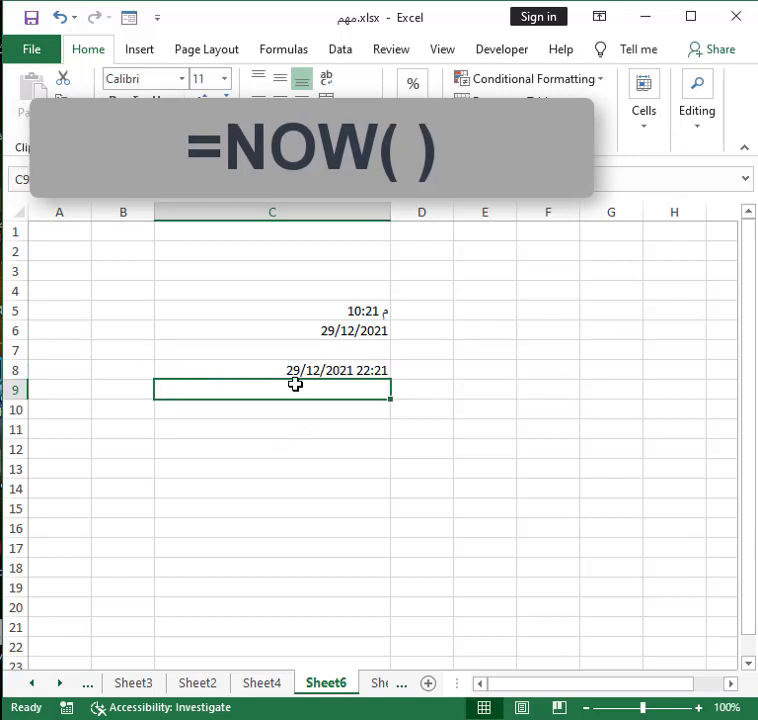